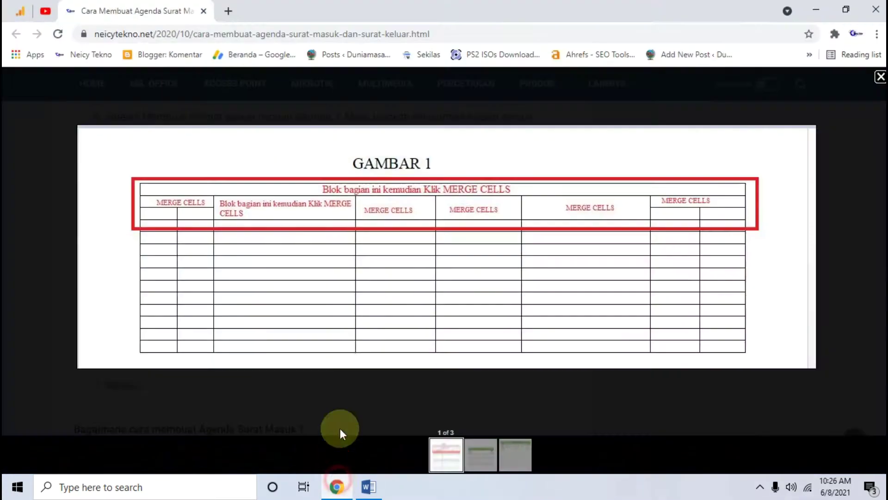
View the enlarged Gambar 1 table picture, scroll through the tutorial steps, then switch to Word
left_click(348, 345)
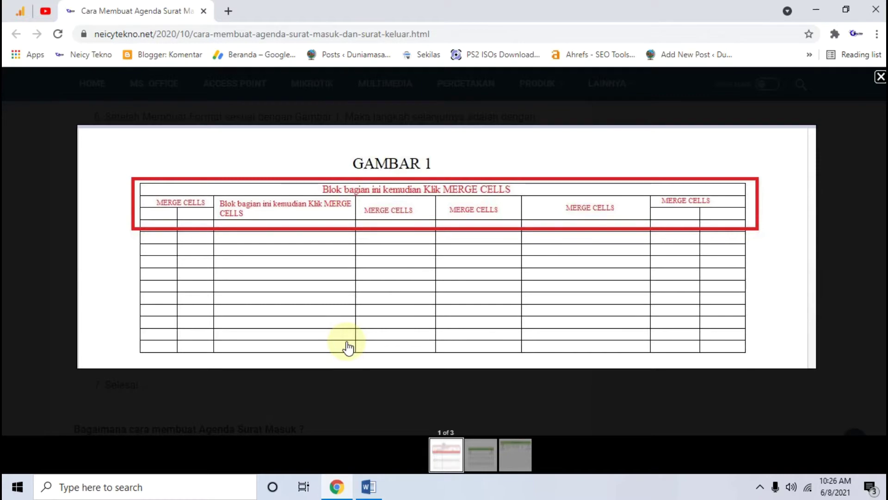
left_click(37, 201)
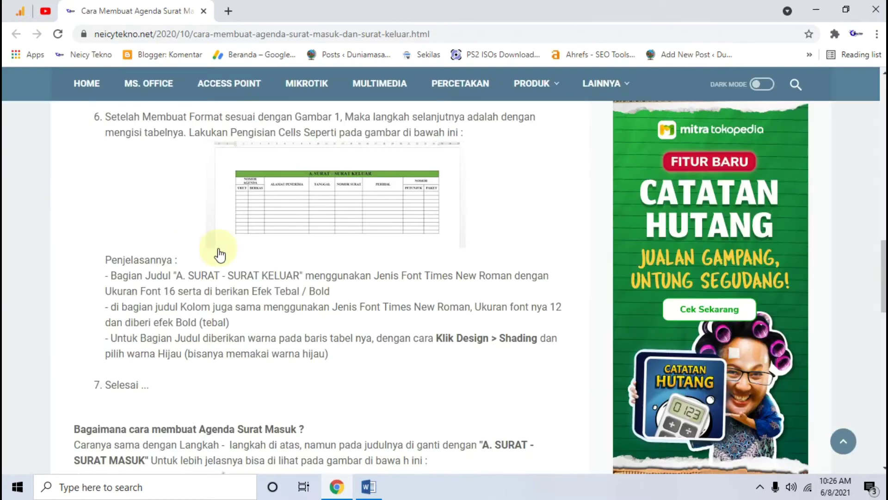
scroll(222, 255, "up", 5)
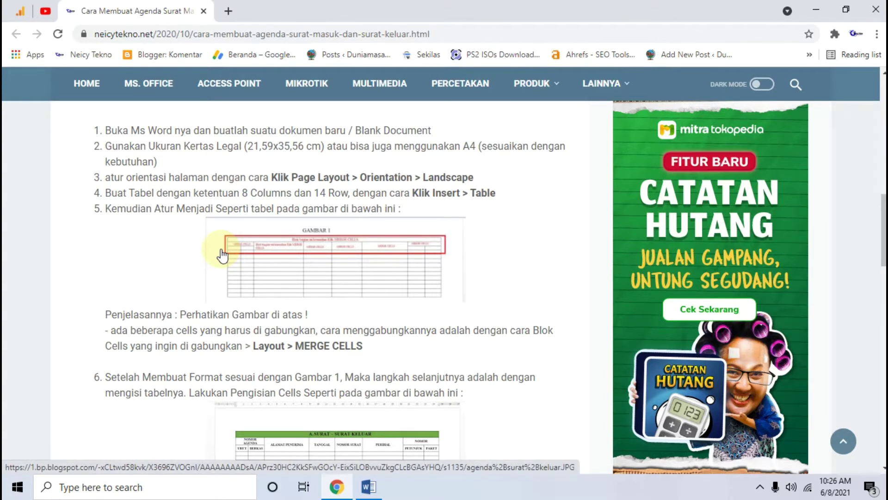
scroll(222, 255, "up", 3)
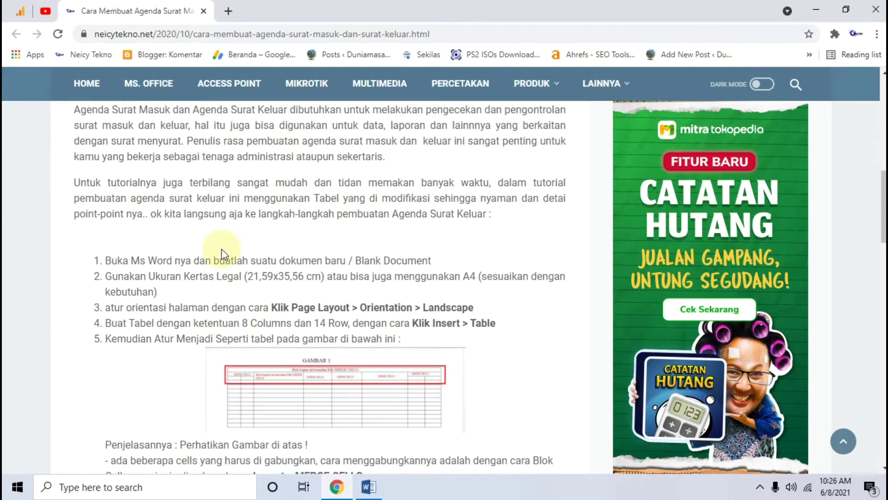
scroll(222, 255, "down", 2)
scroll(222, 254, "down", 1)
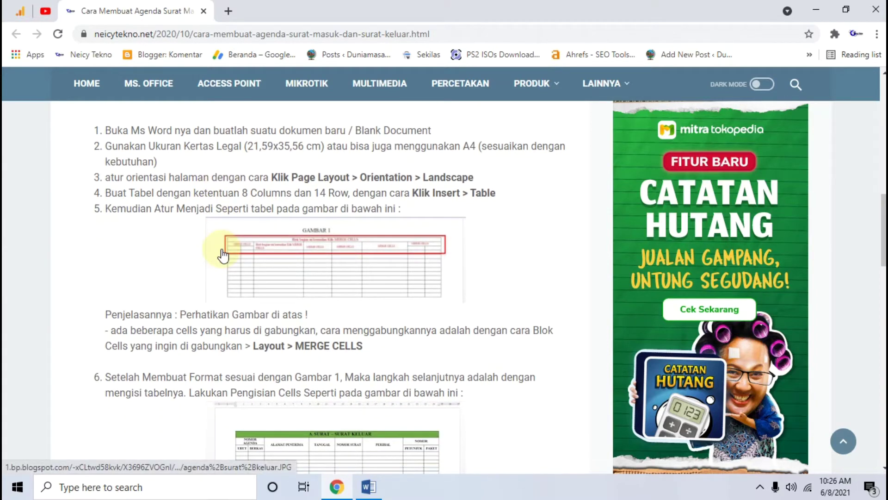
left_click(368, 486)
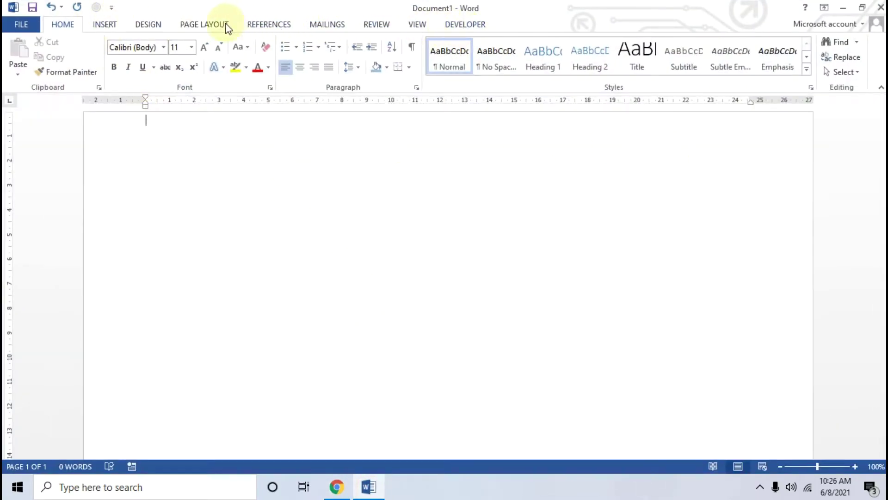
Set the page orientation to Landscape
left_click(196, 26)
left_click(63, 67)
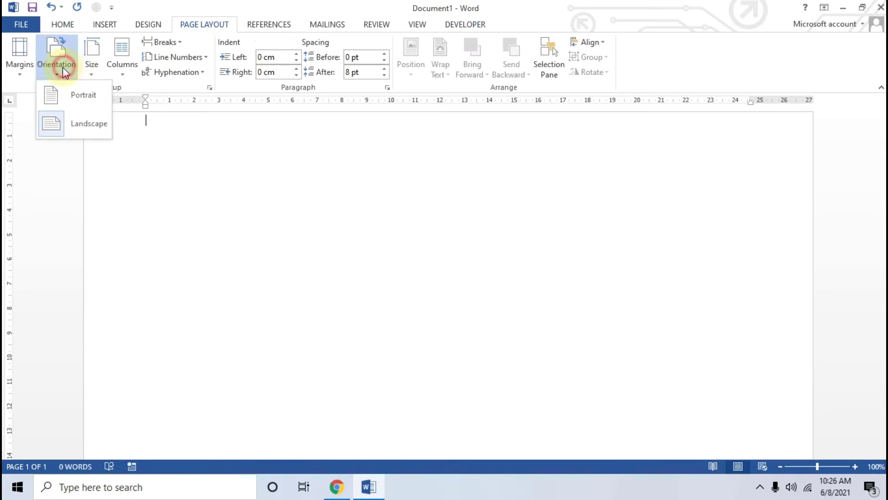
left_click(87, 125)
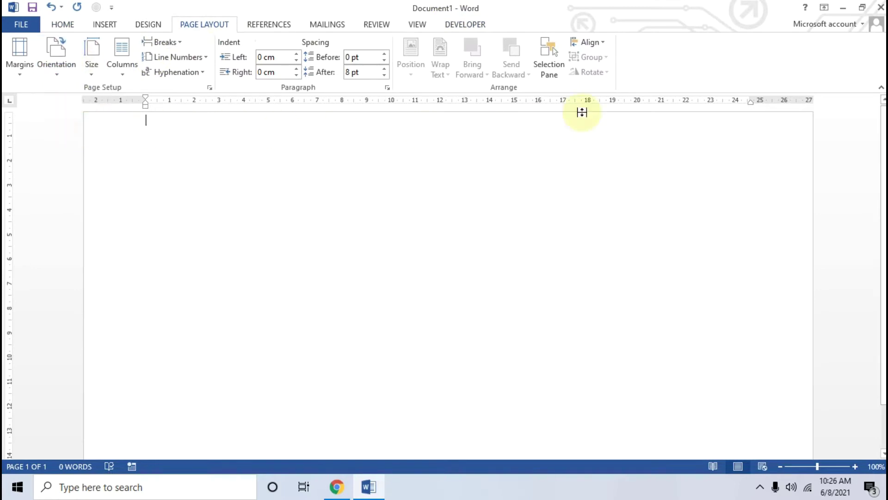
Set the paper size to Legal 8.5 x 14 (35.56 x 21.59 cm) in Page Setup
double_click(777, 101)
left_click(370, 82)
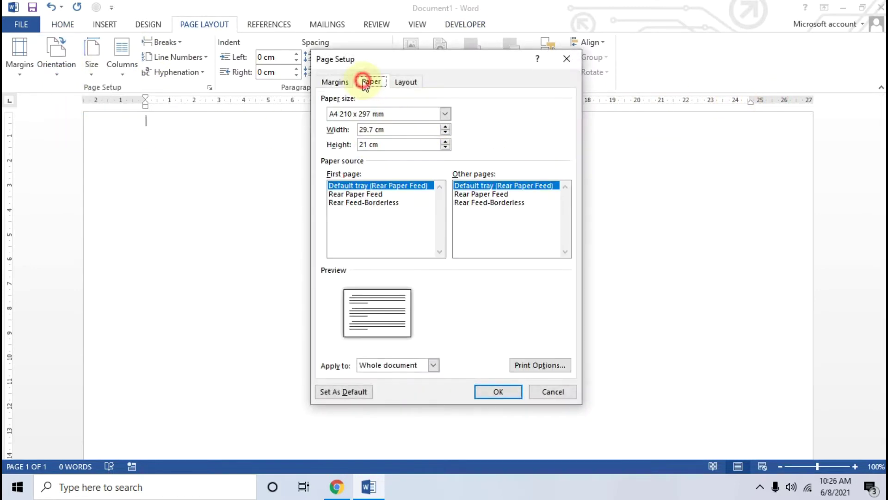
left_click(445, 113)
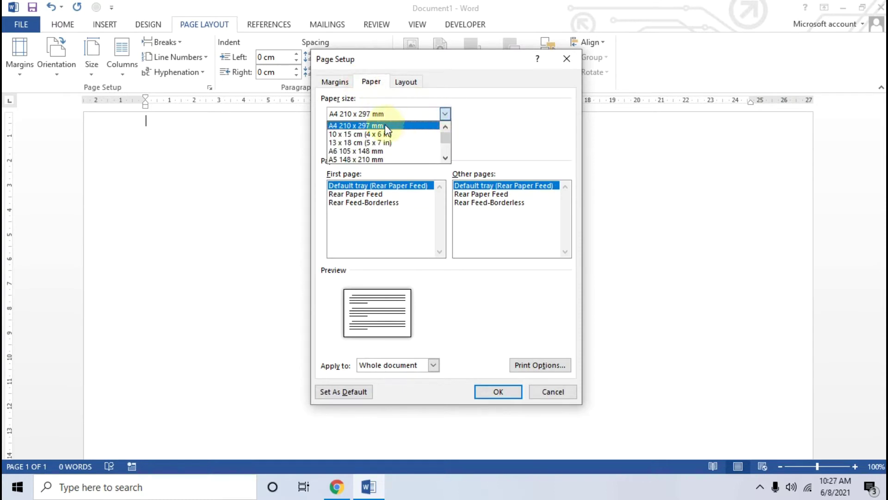
scroll(366, 148, "down", 1)
scroll(365, 148, "down", 1)
scroll(365, 148, "down", 2)
scroll(365, 148, "down", 2)
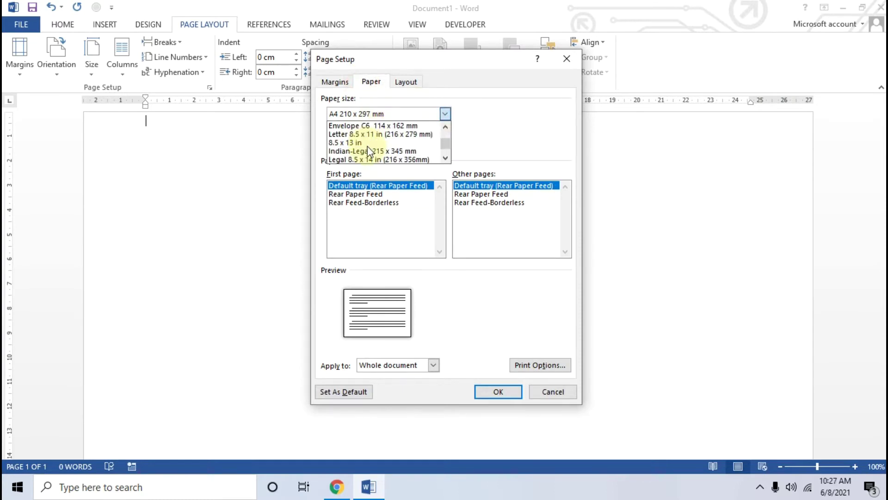
left_click(376, 159)
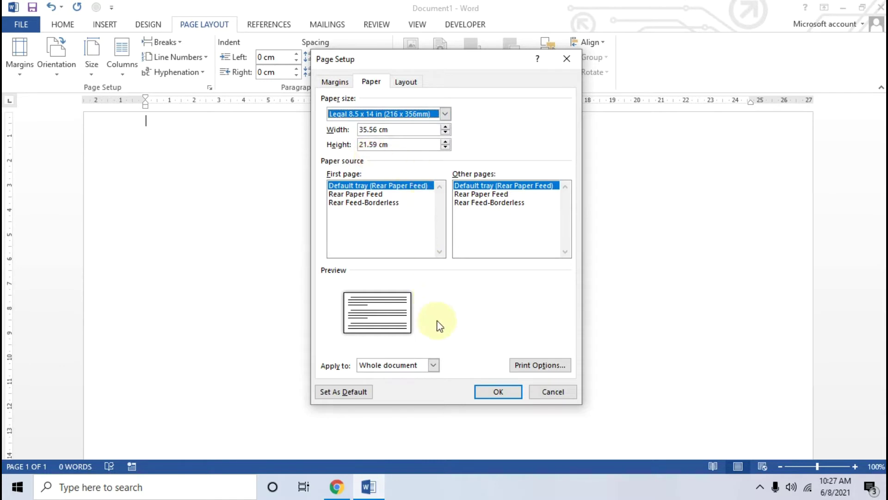
left_click(496, 392)
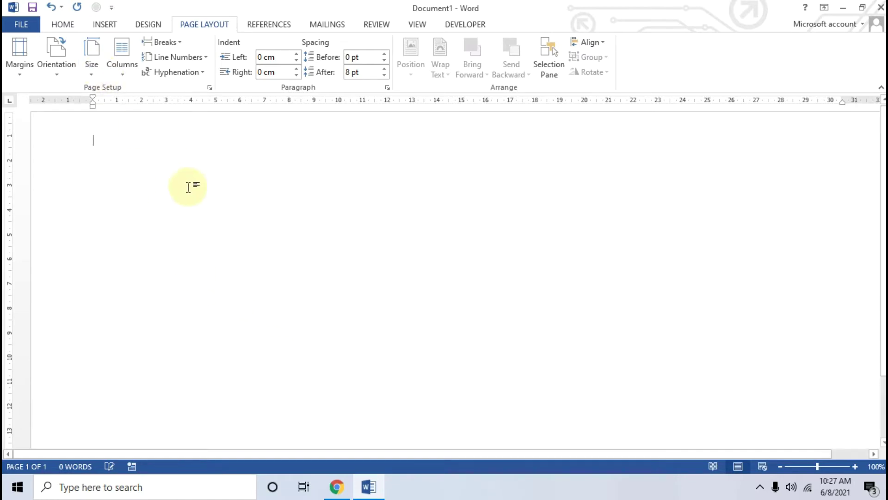
left_click(336, 486)
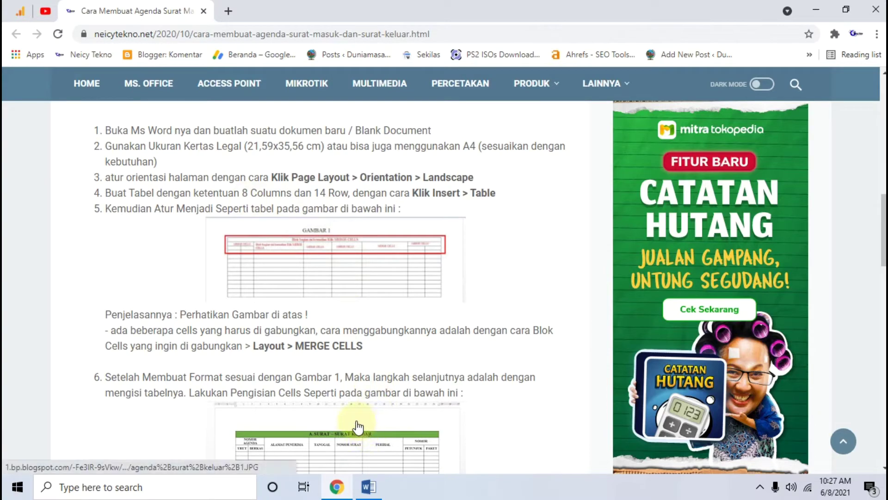
left_click(368, 486)
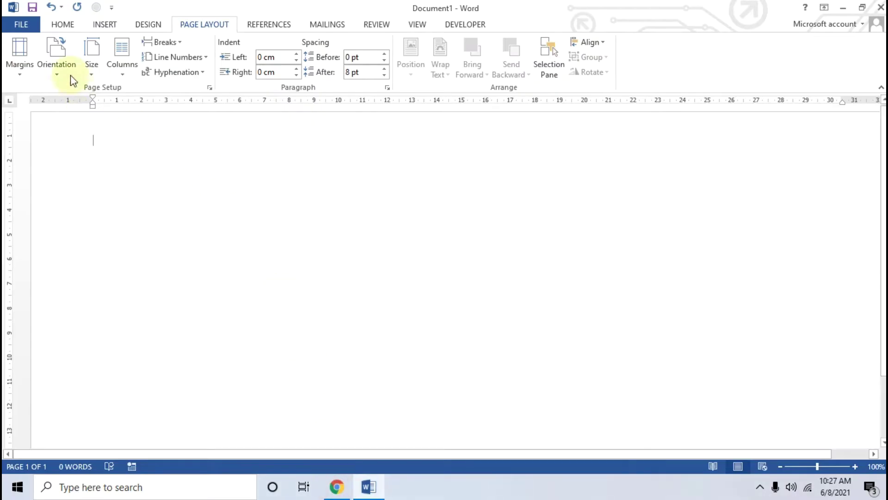
Insert a table with 8 columns and 14 rows using the Insert Table dialog
left_click(104, 24)
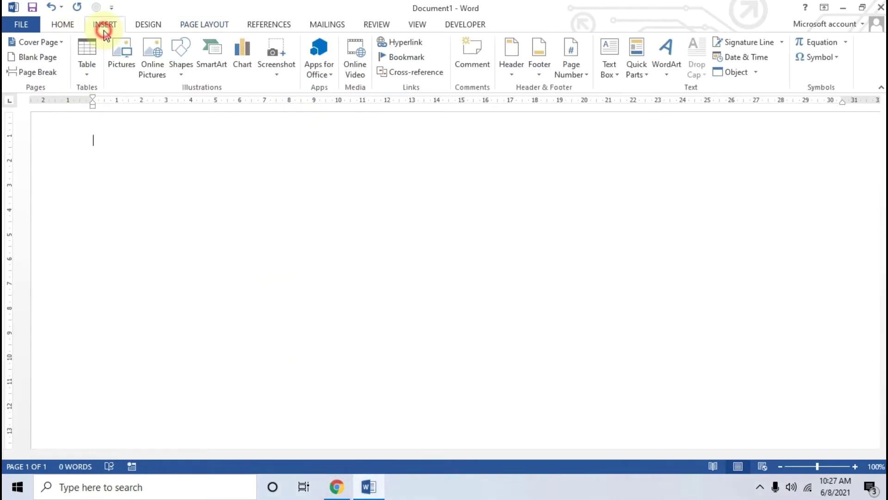
left_click(88, 70)
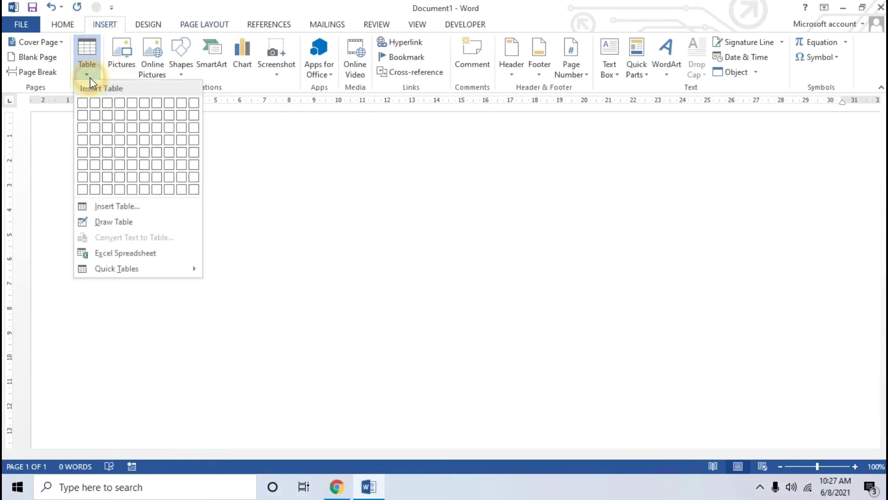
left_click(119, 208)
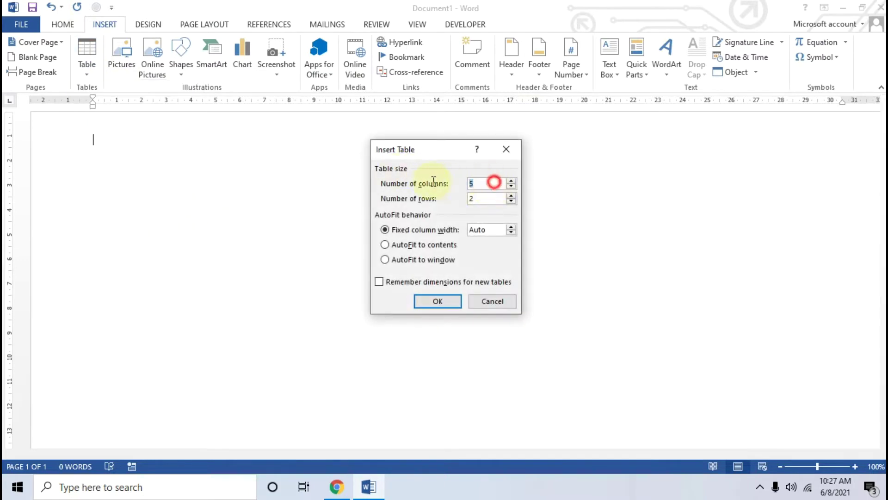
type("8")
left_click_drag(484, 196, 447, 199)
type("4")
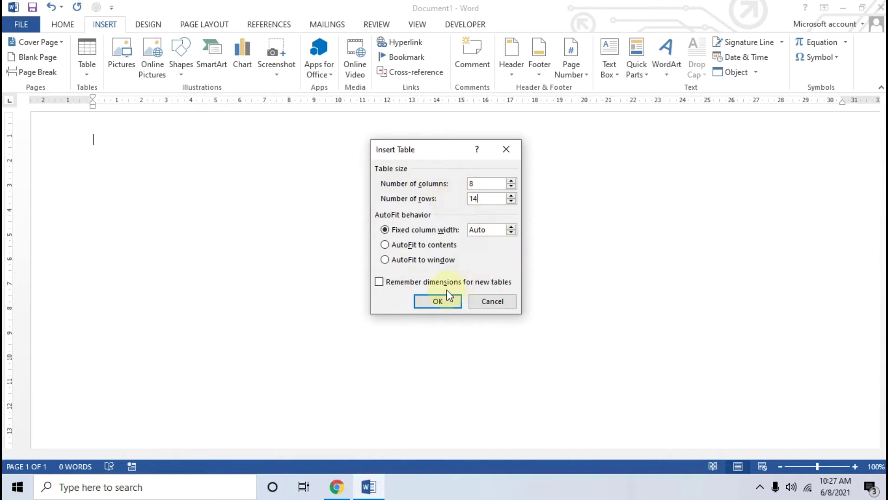
left_click(442, 302)
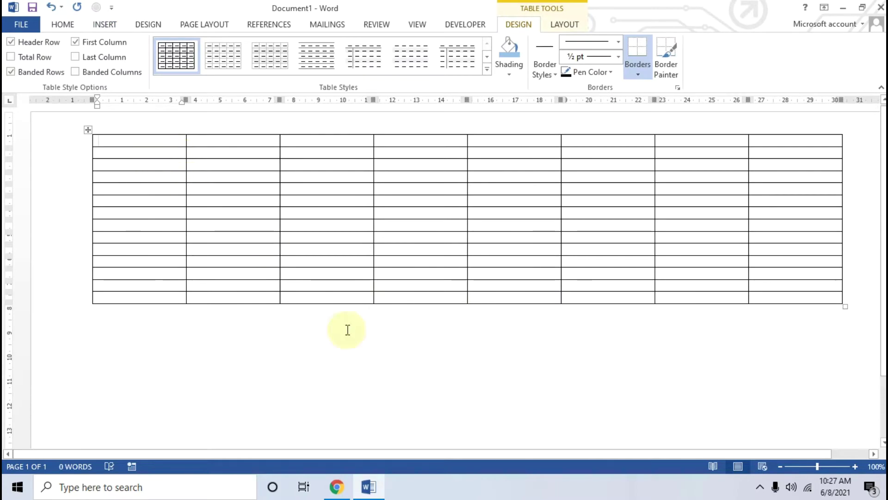
left_click(337, 486)
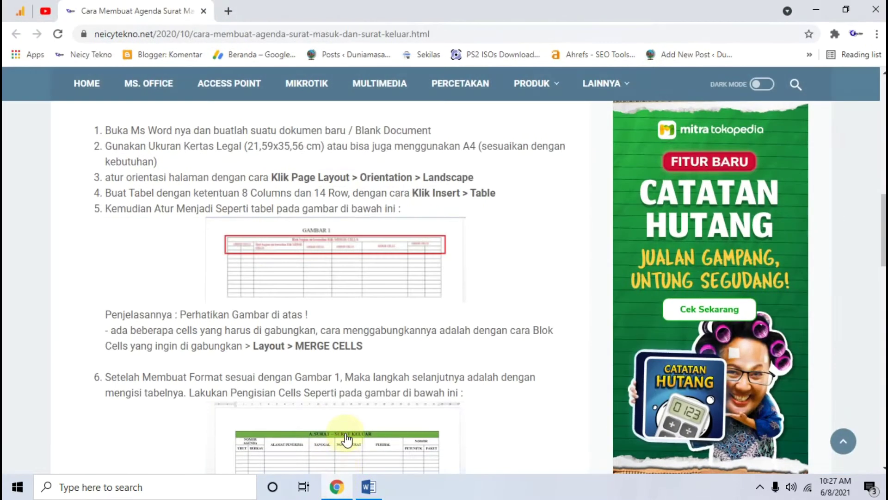
left_click(316, 260)
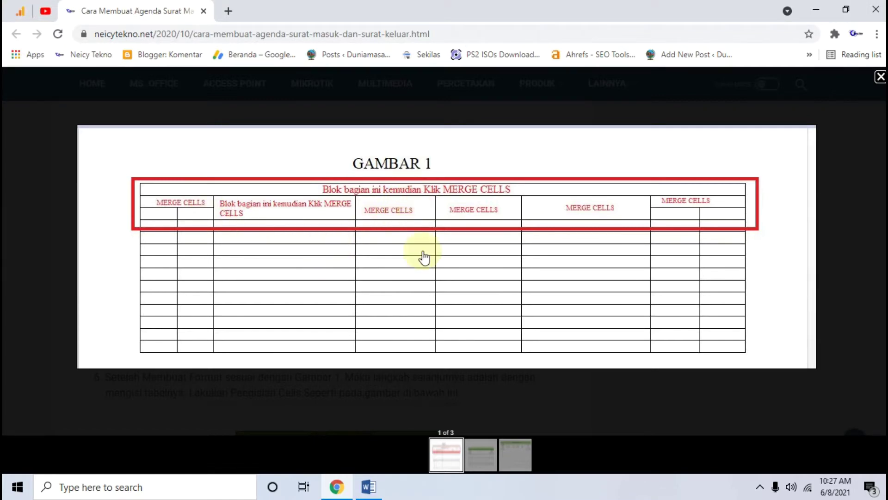
left_click(369, 486)
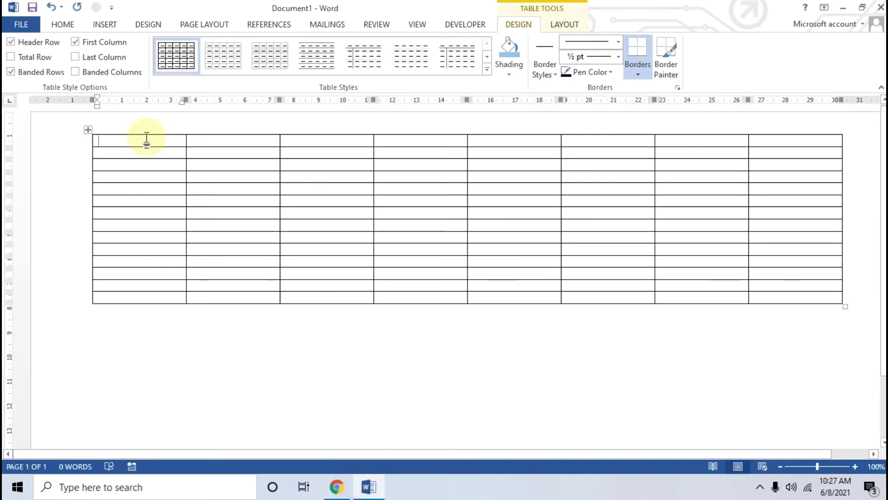
Merge the entire top row of the table into a single cell
left_click_drag(144, 135, 513, 132)
left_click(319, 165)
left_click_drag(164, 139, 763, 143)
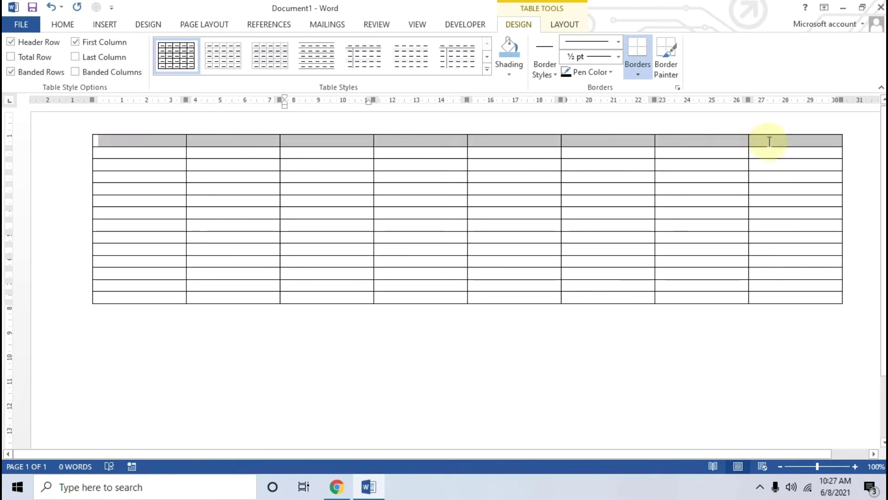
left_click(558, 23)
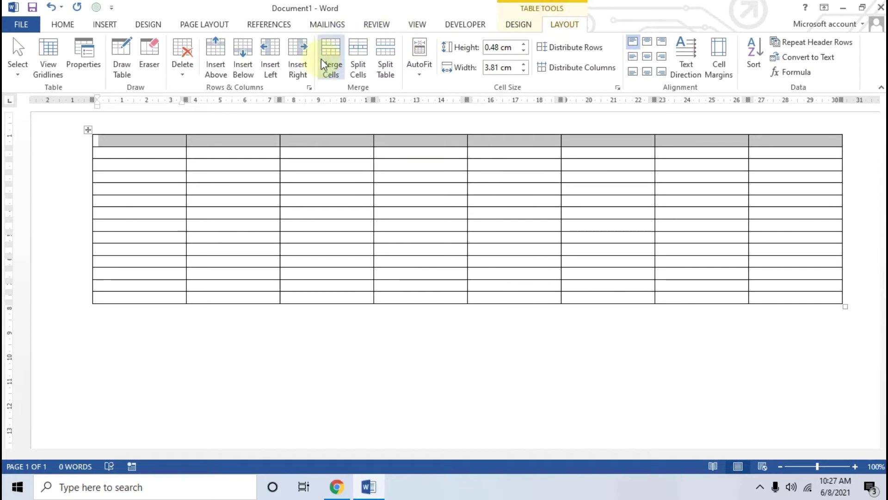
left_click(333, 75)
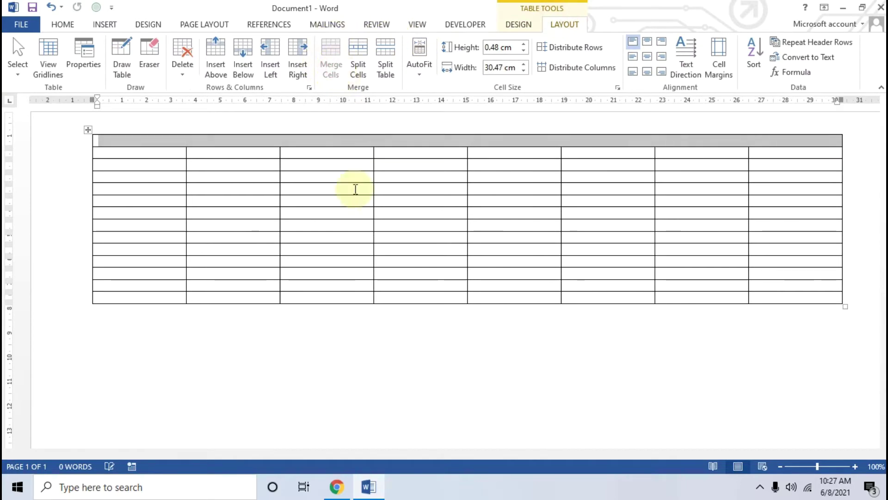
left_click(335, 485)
Merge the first two cells of row 2 to share one heading
left_click(337, 487)
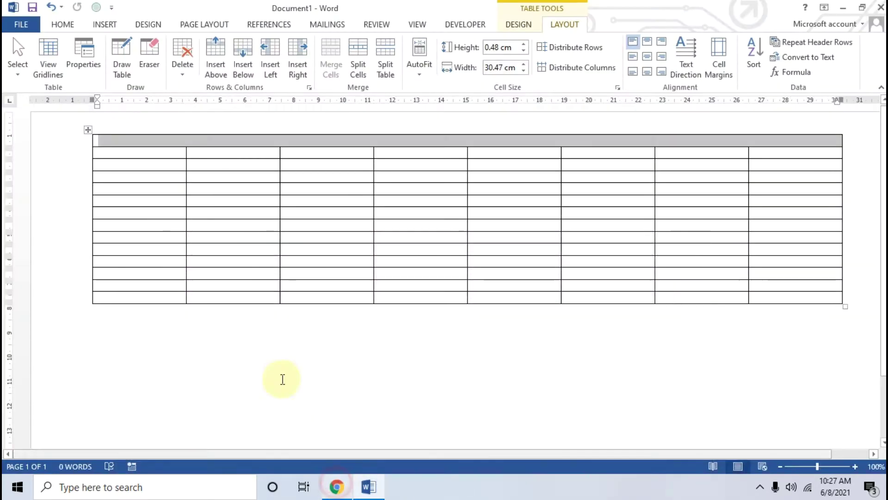
left_click_drag(143, 152, 223, 153)
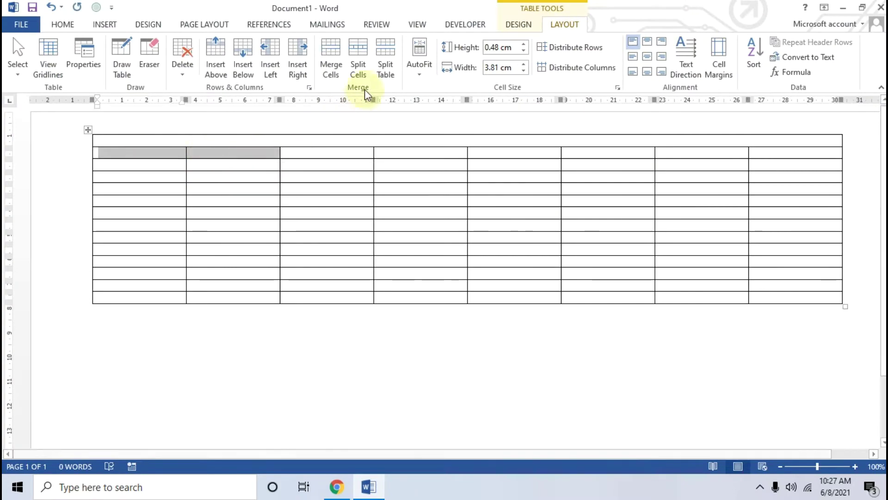
left_click(329, 70)
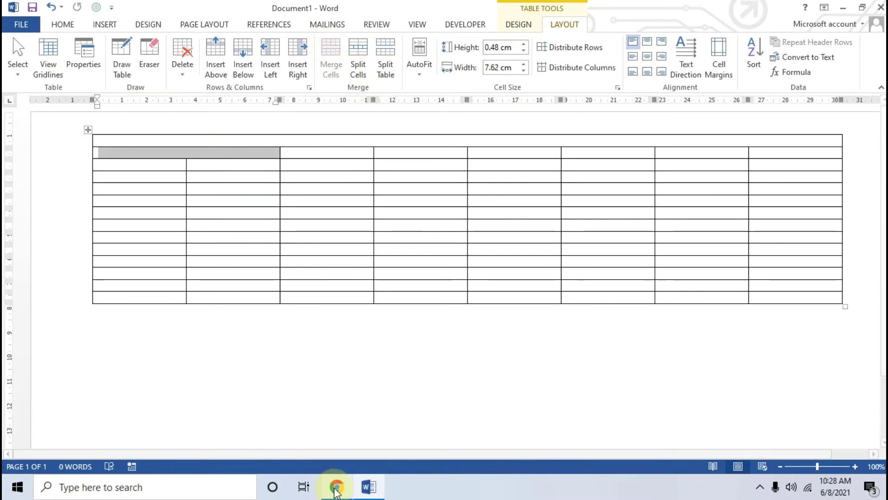
left_click(336, 487)
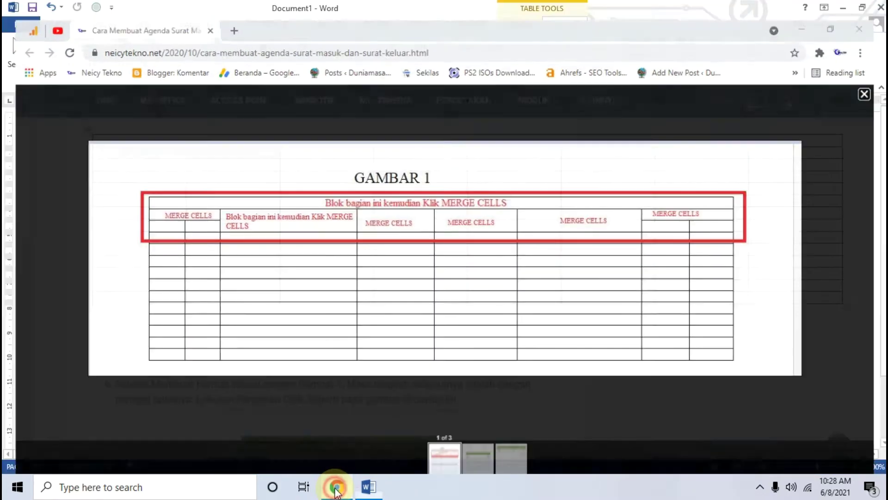
left_click(337, 487)
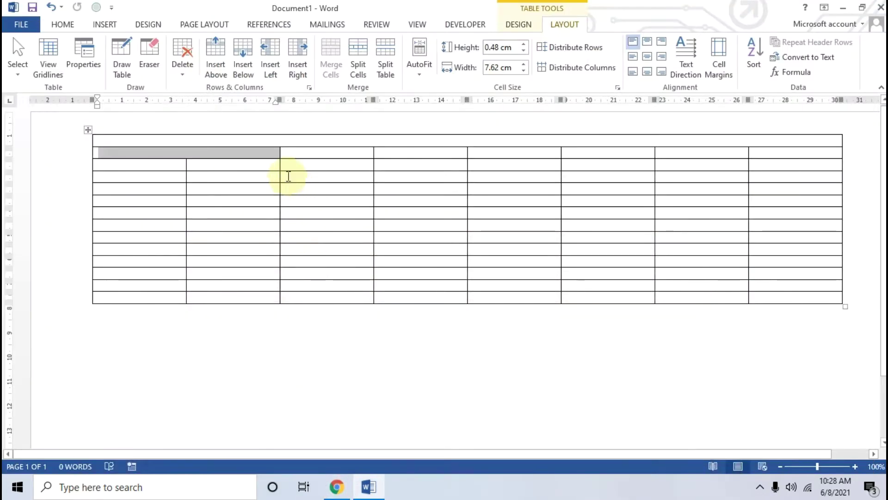
Merge rows 2–3 vertically in each of columns 3, 4, 5 and 6
left_click_drag(298, 152, 308, 164)
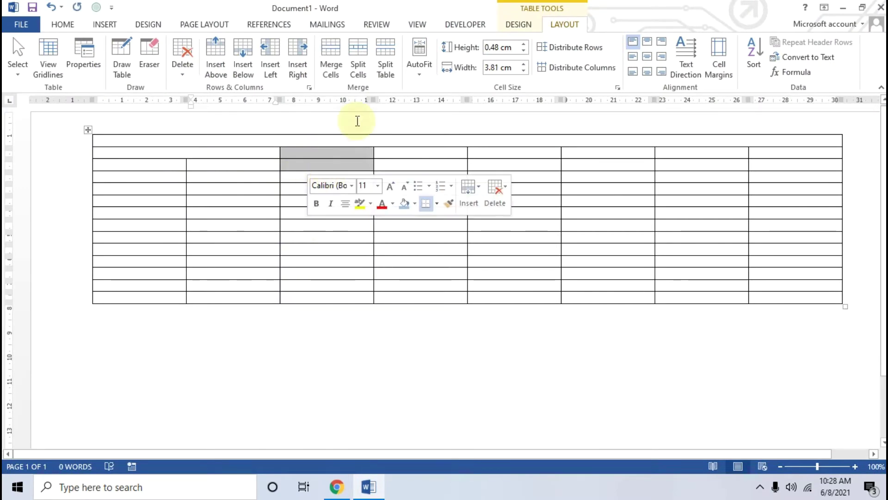
left_click(330, 55)
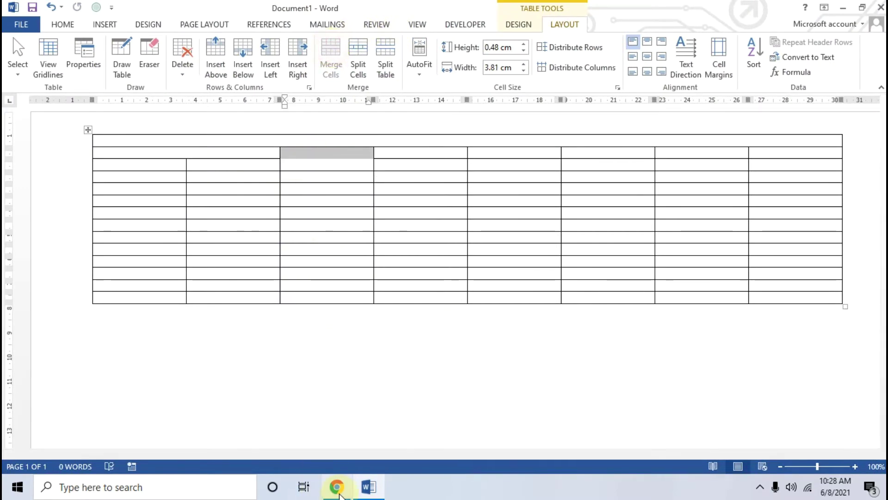
left_click(337, 486)
left_click(340, 494)
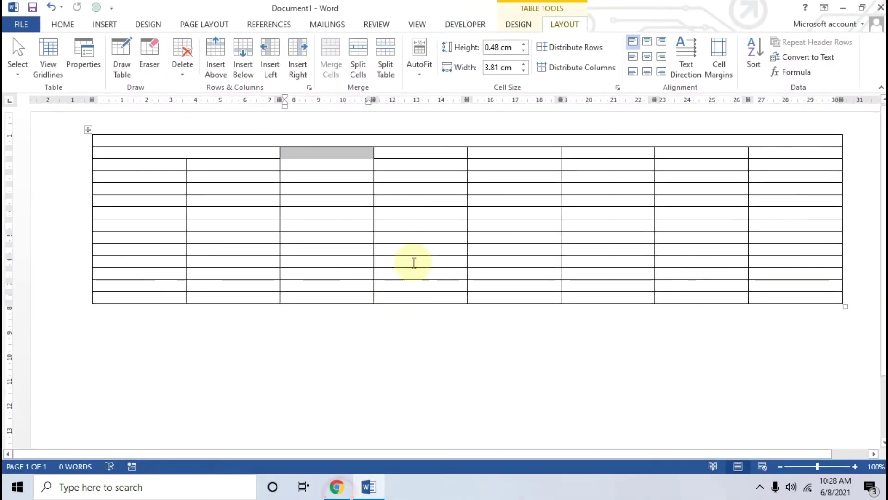
left_click_drag(407, 150, 408, 165)
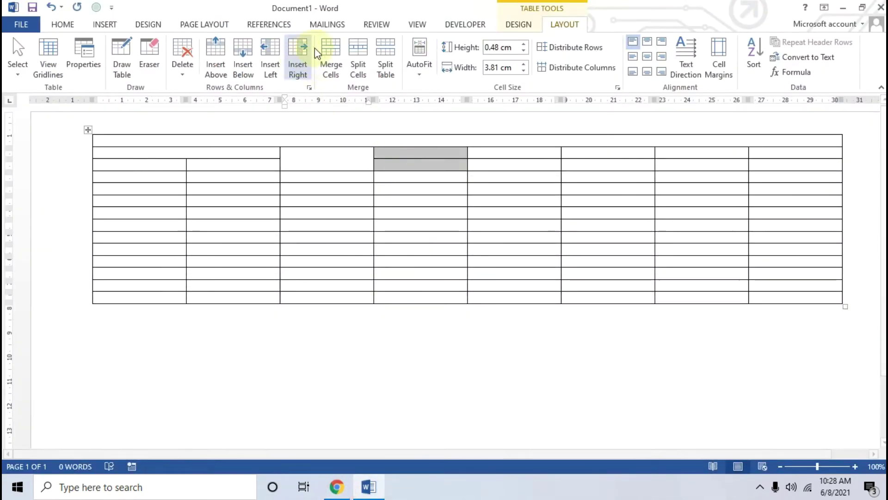
left_click(331, 55)
left_click_drag(500, 154, 503, 167)
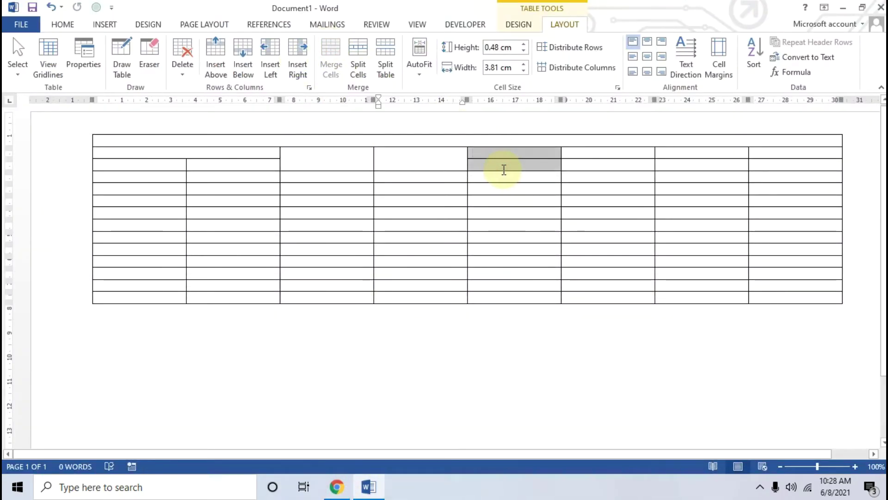
left_click(332, 58)
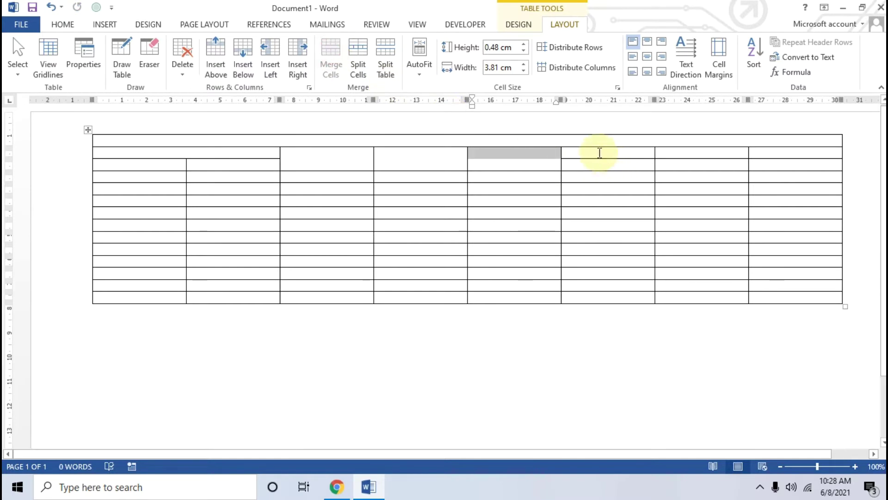
left_click_drag(600, 154, 600, 168)
left_click(330, 56)
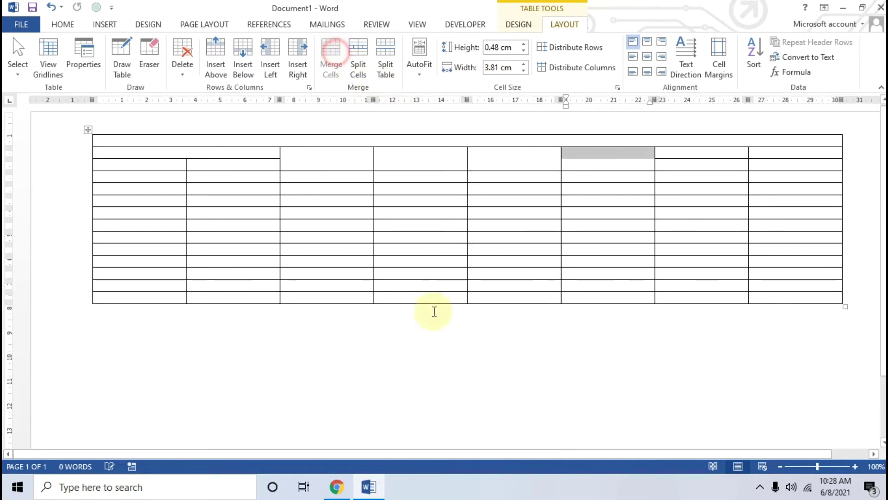
Merge the last two cells of row 2 and compare with the tutorial's example tables
left_click(337, 486)
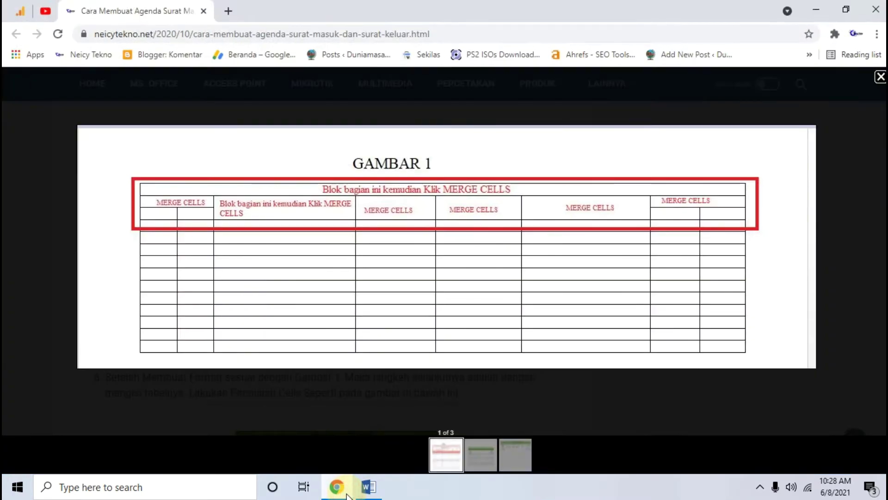
left_click(346, 494)
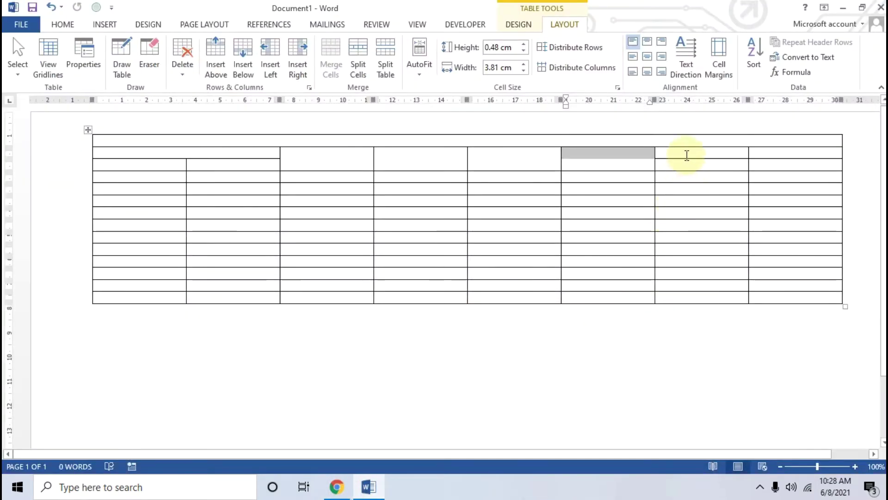
left_click(688, 152)
left_click_drag(762, 153, 770, 151)
left_click(331, 58)
left_click(296, 213)
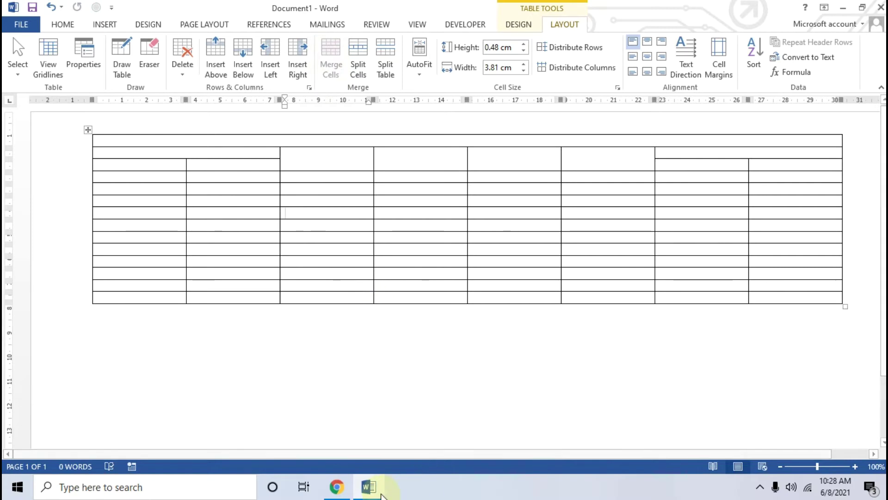
left_click(343, 491)
left_click(476, 454)
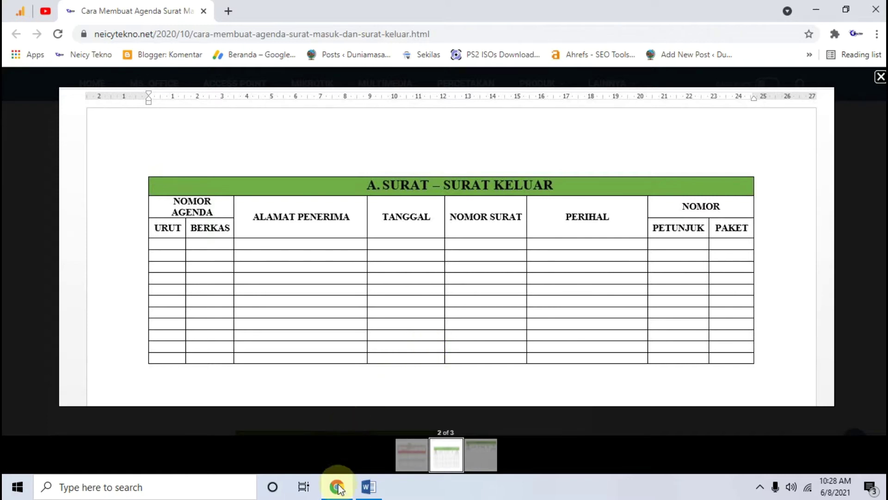
left_click(368, 487)
left_click(304, 138)
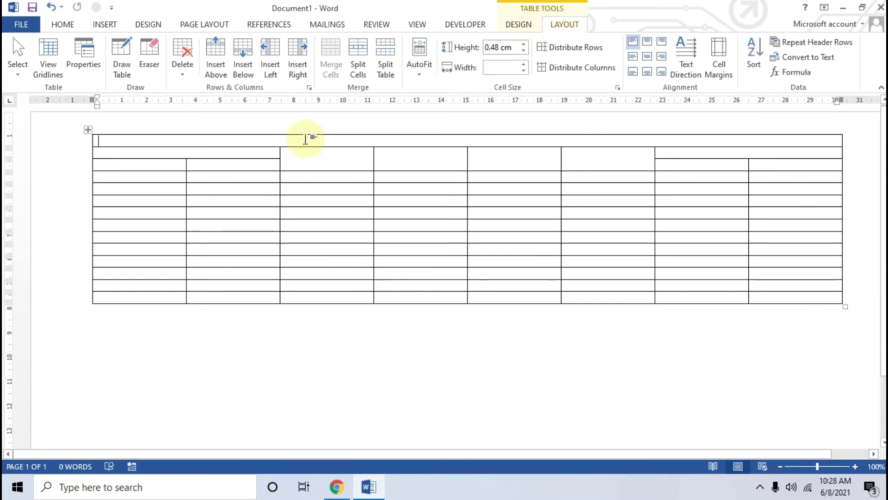
left_click(340, 488)
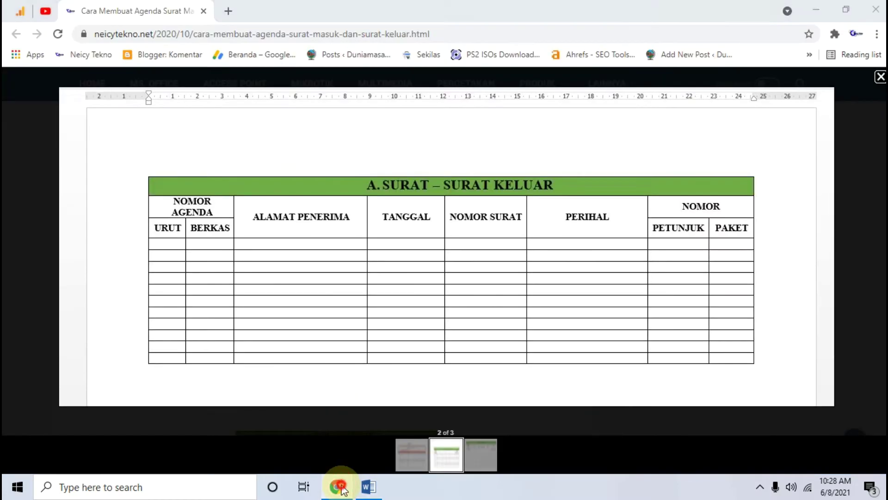
left_click(337, 486)
left_click(344, 349)
Type the title SURAT-SURAT MASUK in the merged top row and select it
type("SURAT-SURAT MASUK")
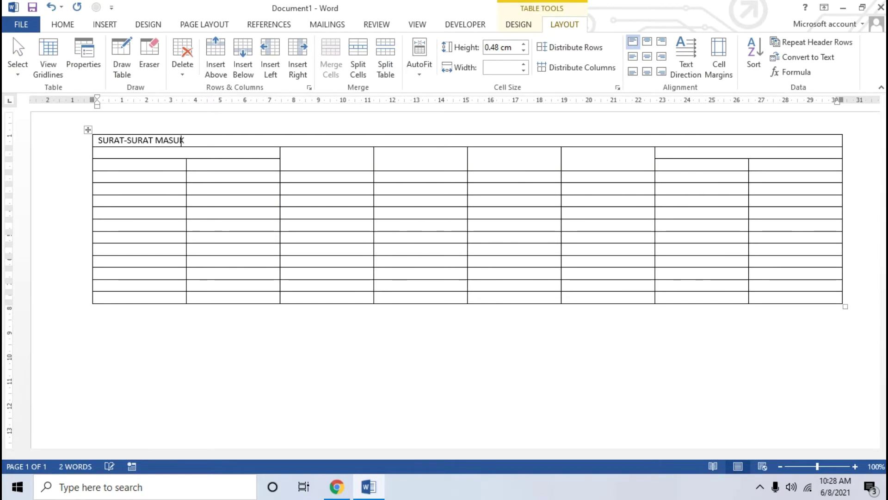
left_click_drag(242, 143, 110, 145)
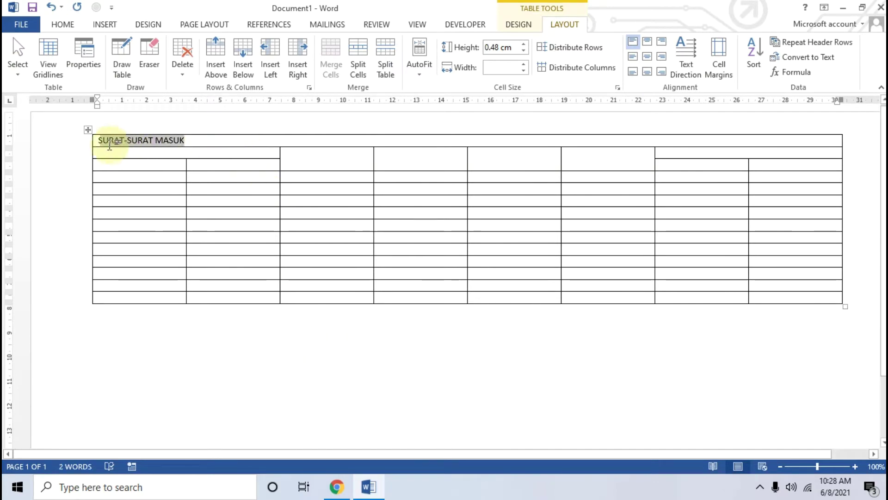
left_click(63, 23)
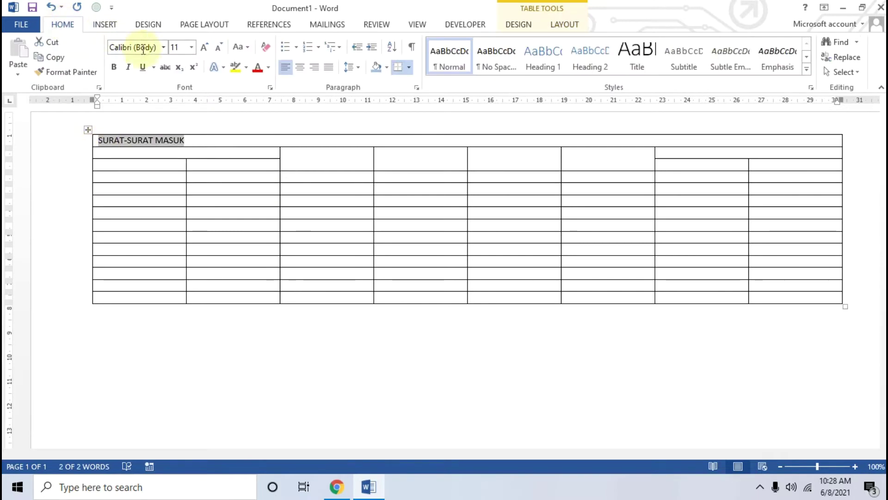
Make the title larger Times New Roman, centred in its cell, with a 1.04 cm row height
left_click(163, 46)
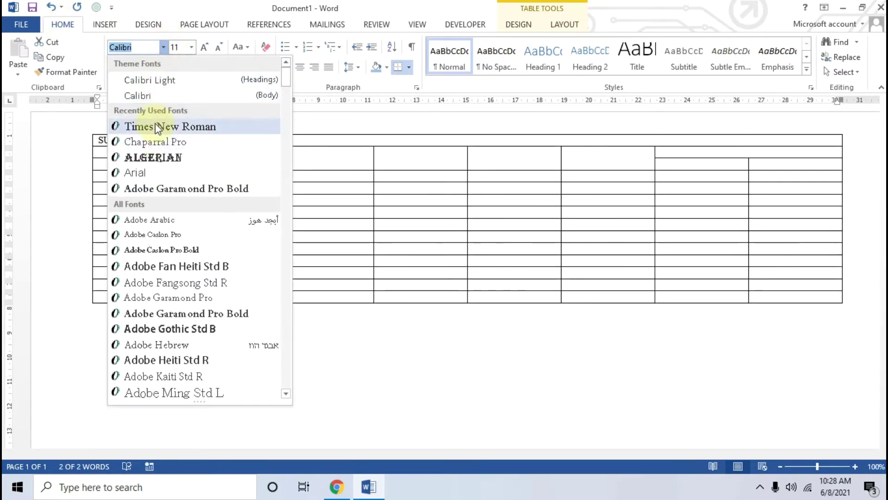
left_click(238, 126)
left_click(205, 47)
left_click(205, 47)
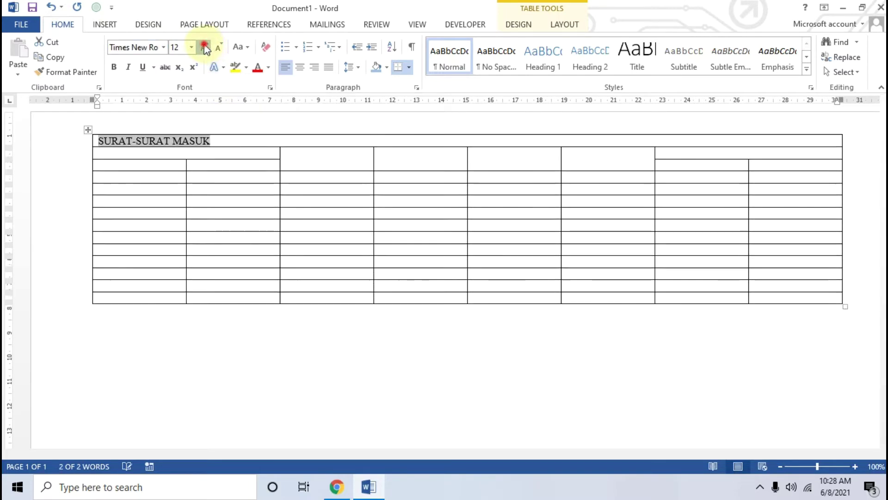
left_click(205, 47)
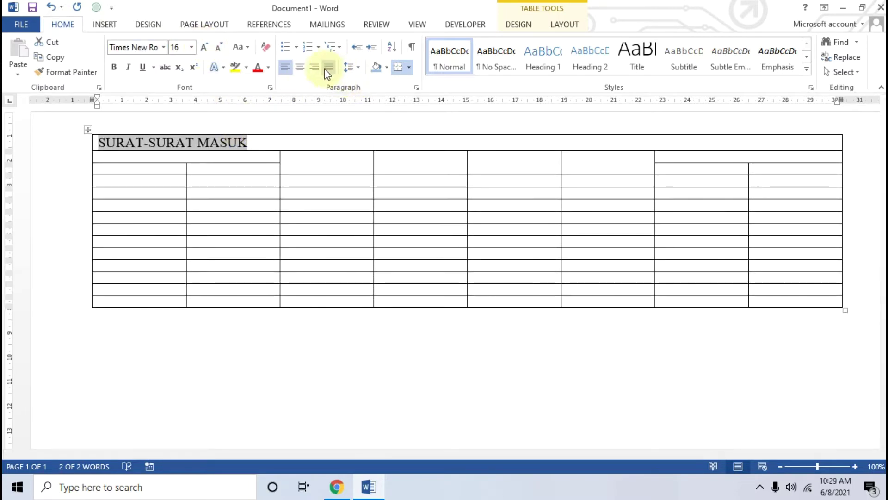
left_click(307, 67)
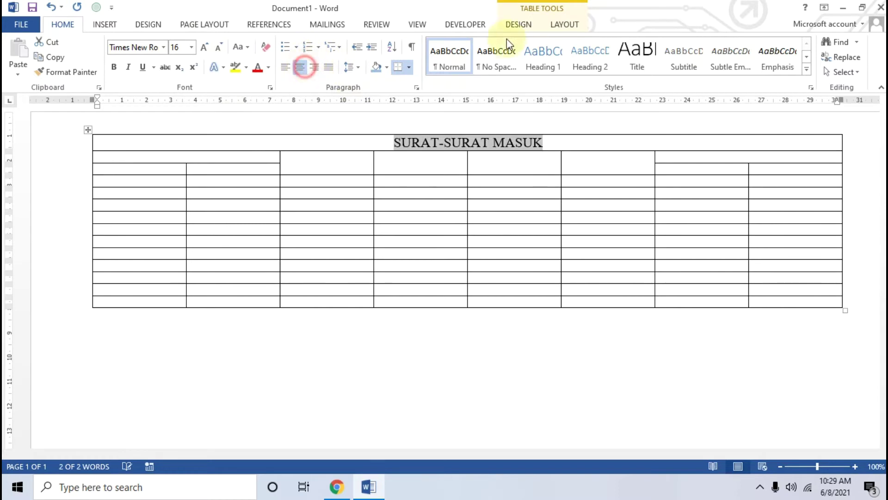
left_click(564, 24)
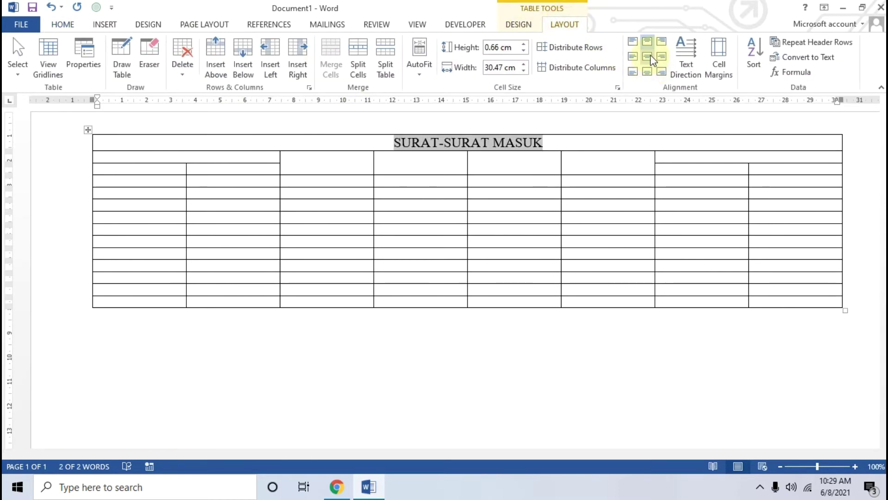
left_click(647, 56)
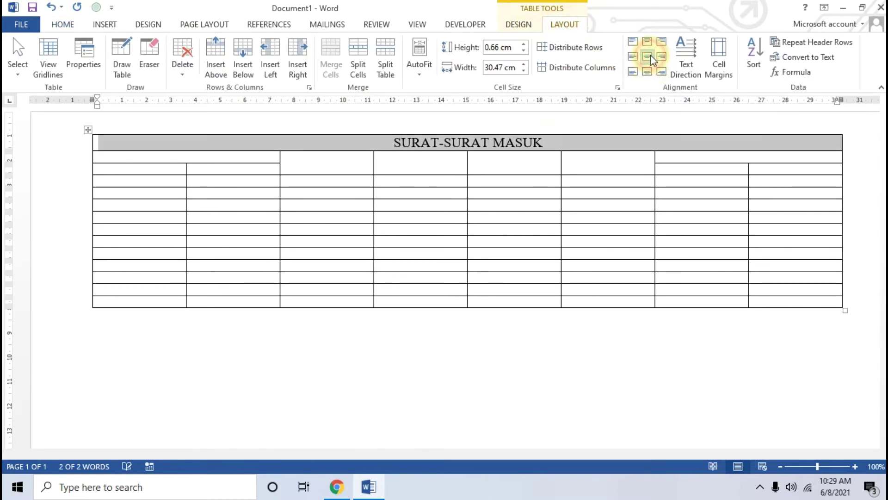
left_click_drag(269, 151, 271, 167)
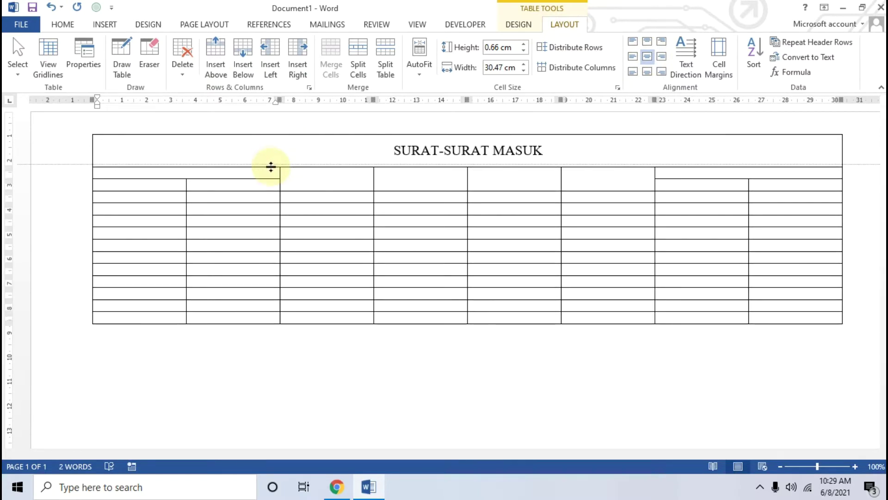
left_click_drag(270, 167, 271, 155)
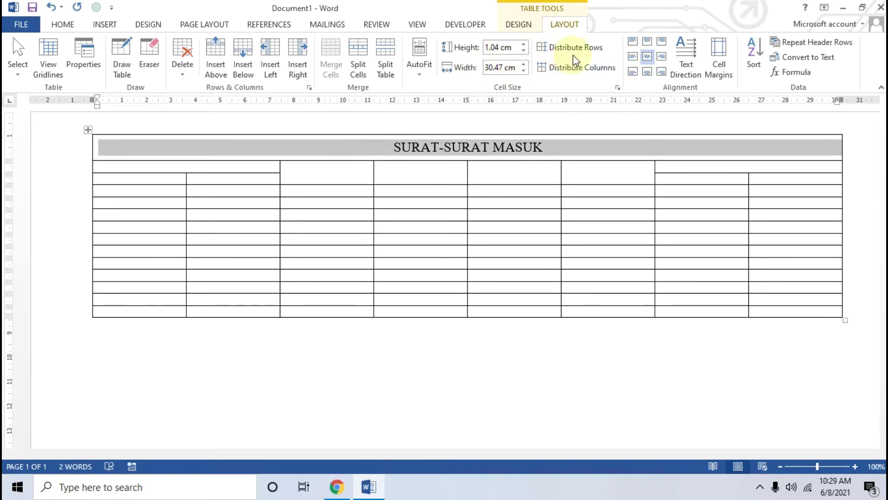
Shade the title row light blue and start typing 'NOMOR AGENDA' in row two's first cell
left_click(527, 26)
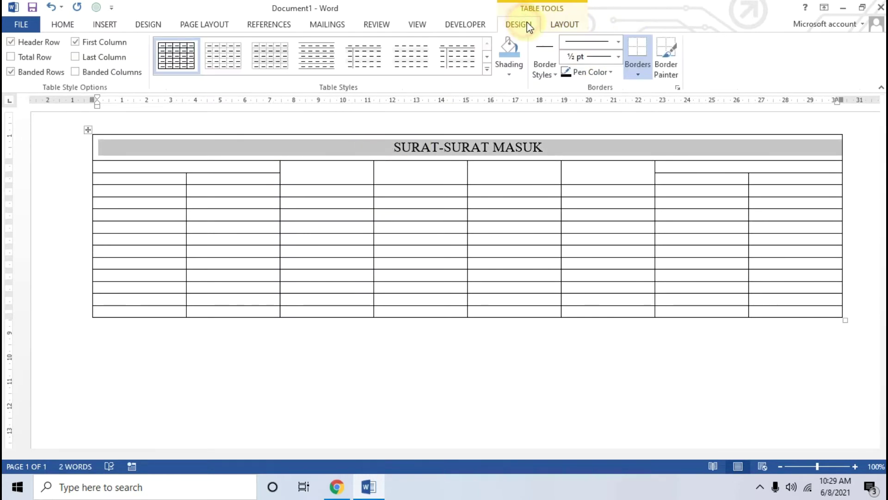
left_click(512, 75)
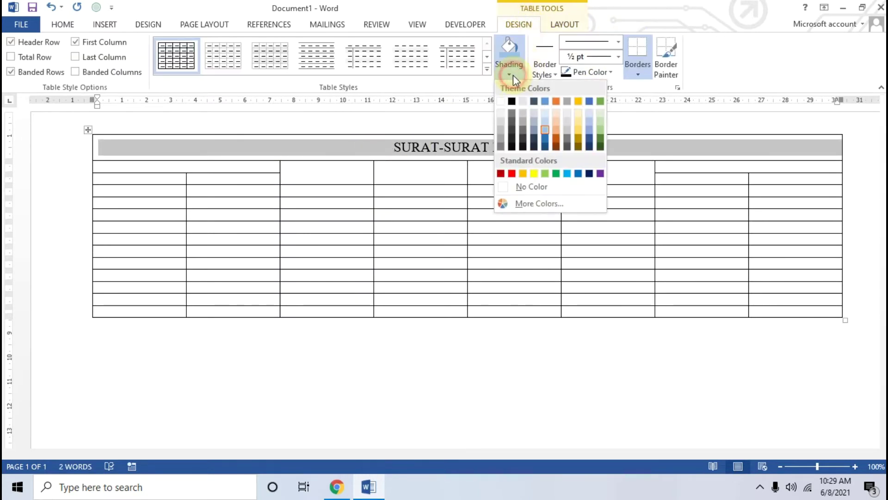
left_click(546, 123)
left_click(173, 166)
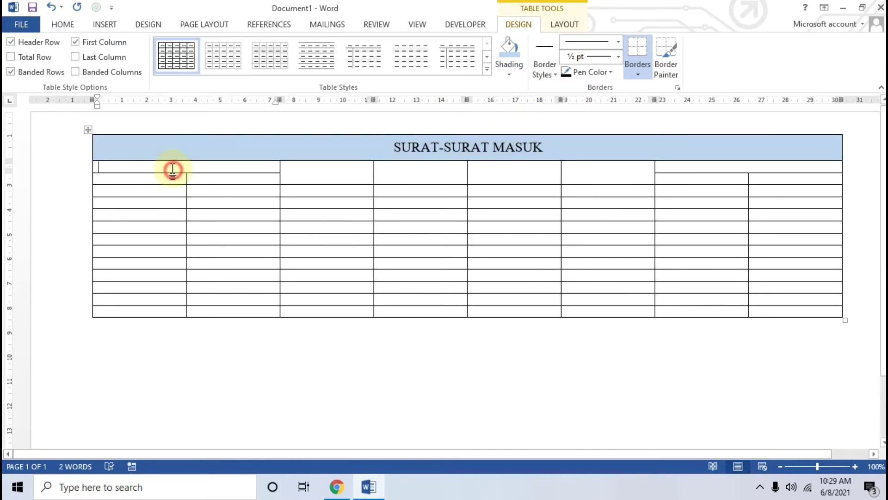
left_click(336, 490)
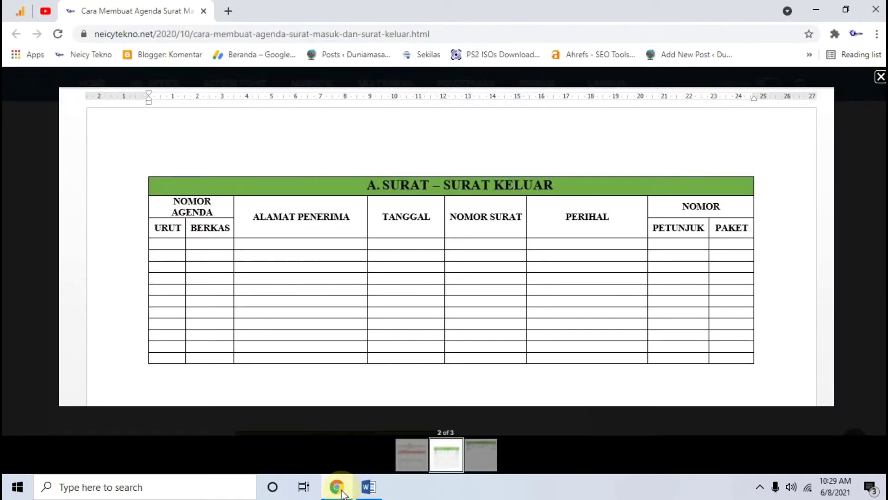
left_click(337, 487)
type("NOMOR AGENDA")
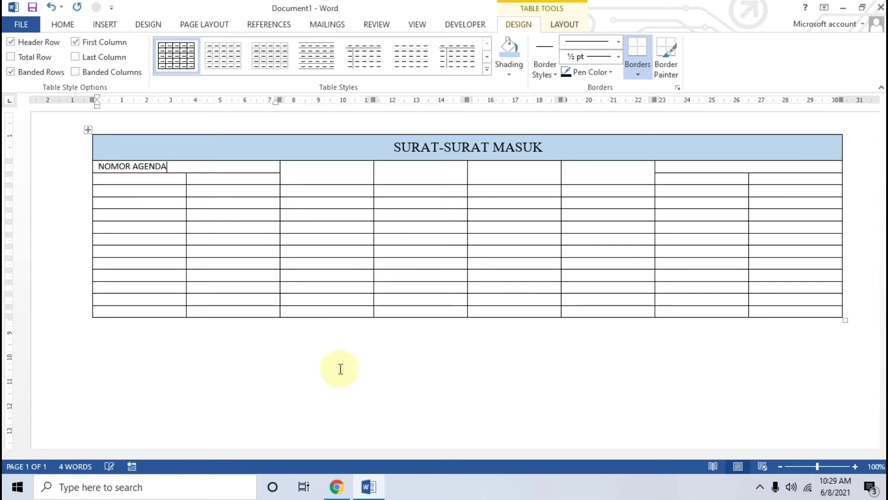
Make NOMOR AGENDA bold Times New Roman 12, centred in its cell, and heighten its row
left_click_drag(174, 166, 104, 171)
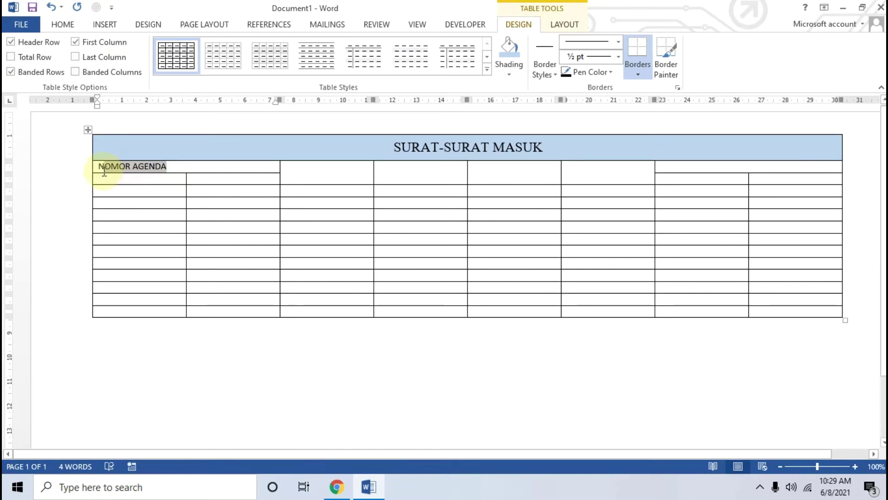
left_click(62, 24)
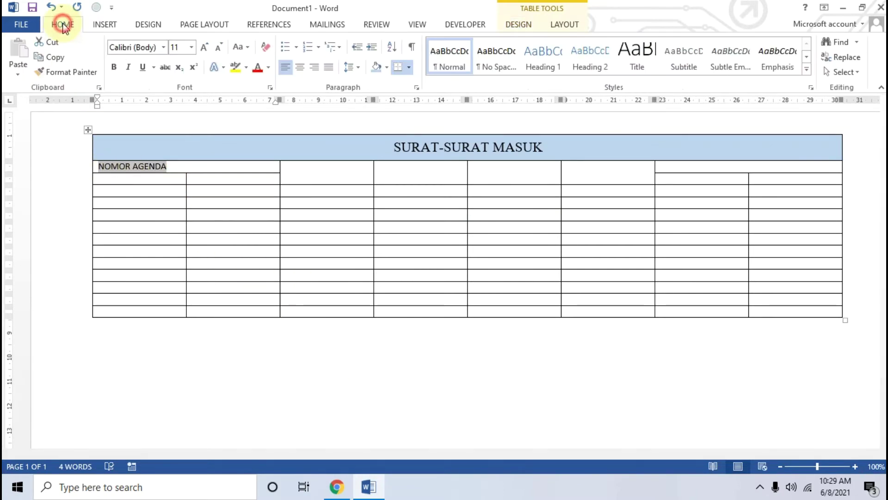
left_click(204, 46)
left_click(204, 46)
left_click(218, 46)
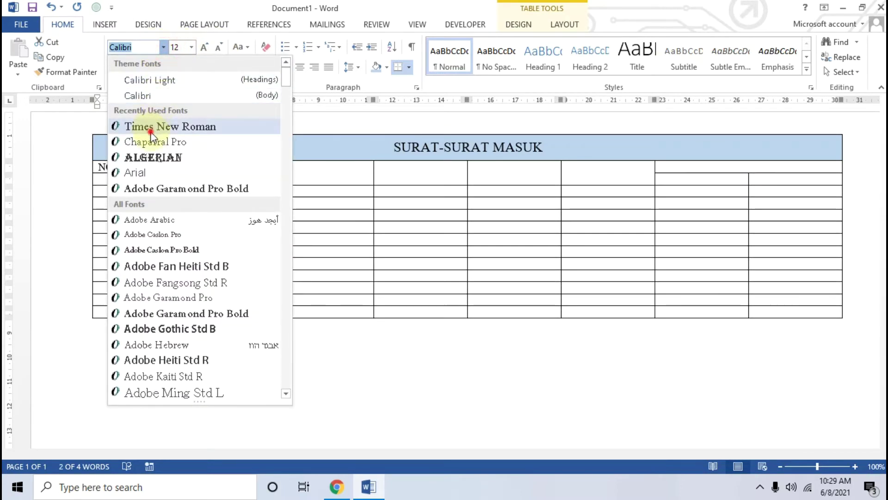
left_click(148, 126)
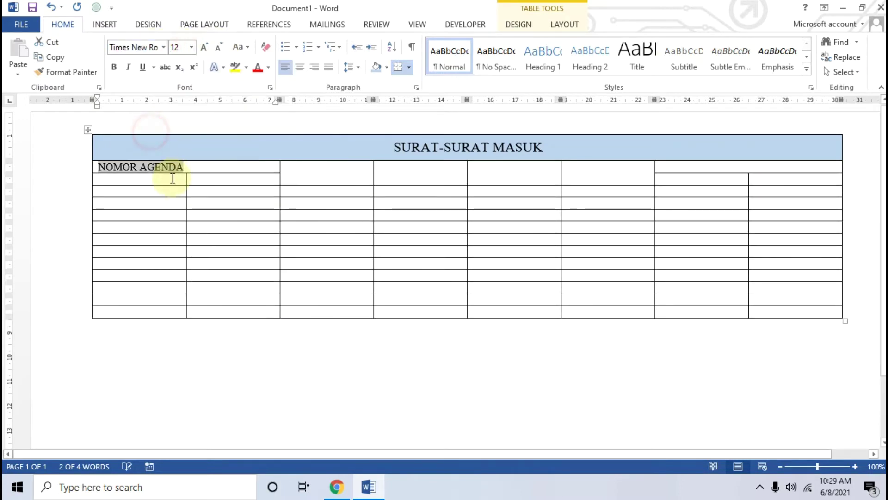
left_click(563, 27)
left_click(642, 57)
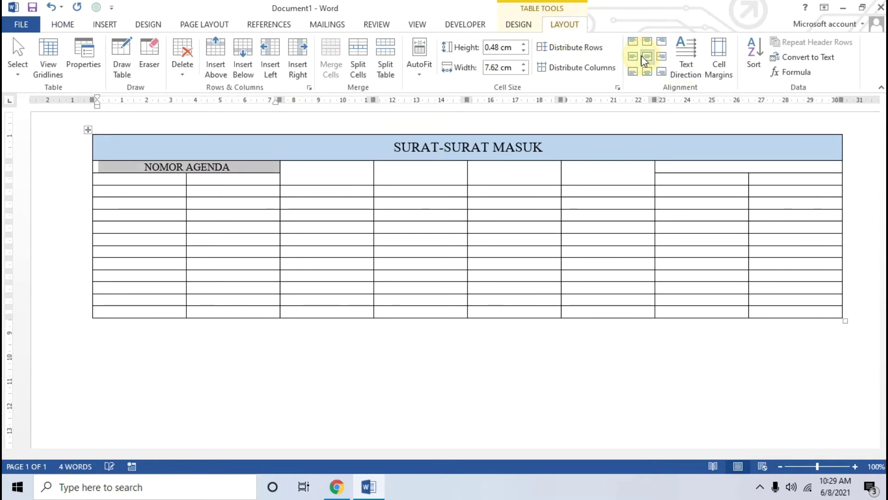
key("ctrl+b")
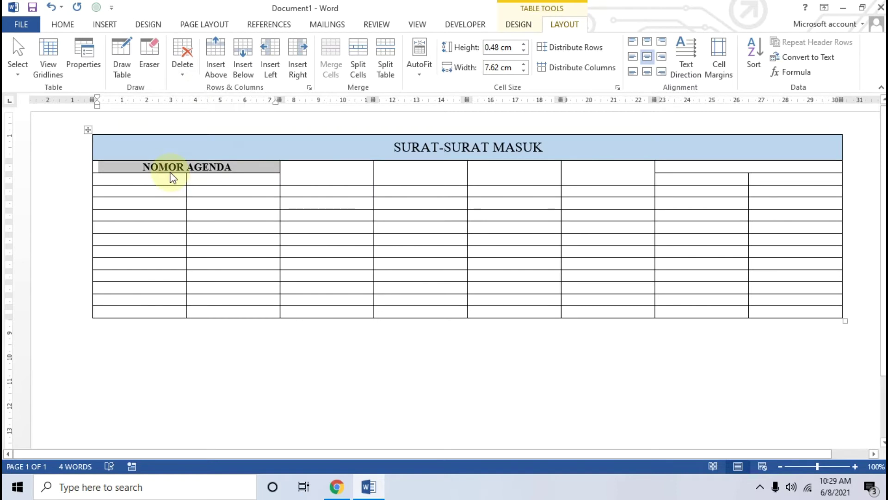
left_click(170, 175)
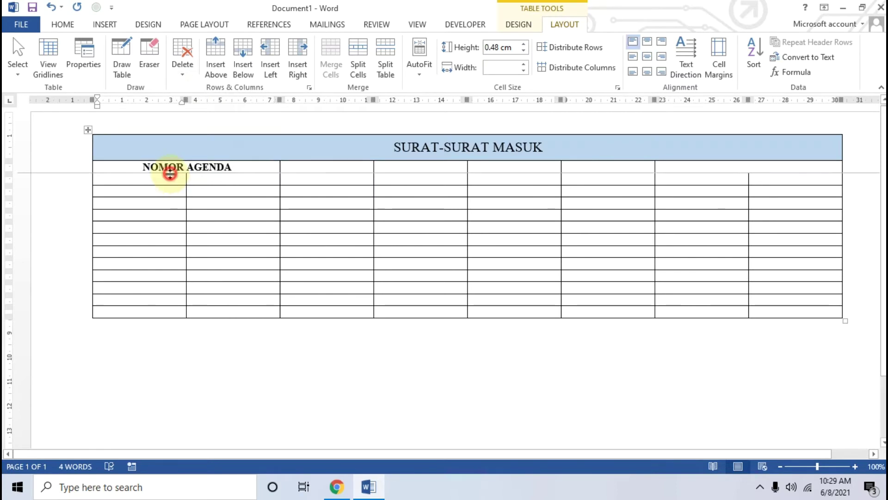
left_click_drag(170, 173, 170, 179)
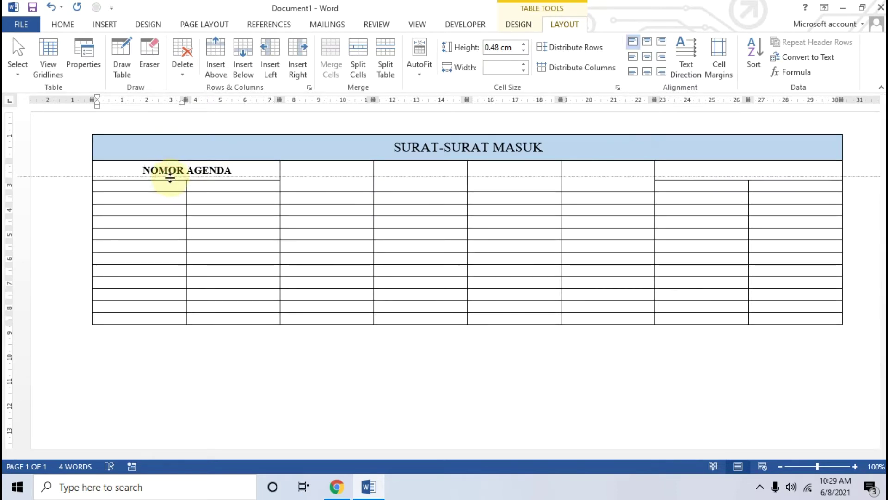
Type URUT and BERKAS in the cells below NOMOR AGENDA and narrow that column
left_click(145, 186)
type("URUT")
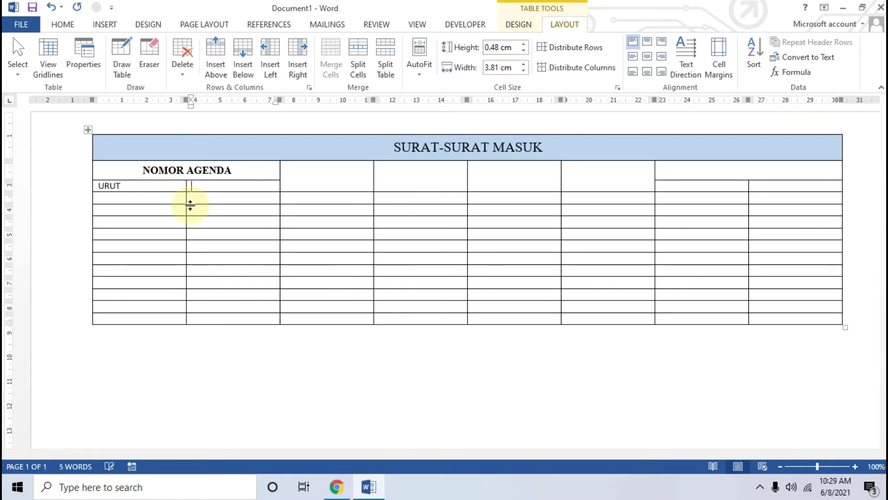
left_click(336, 490)
left_click(336, 491)
key("Tab")
type("BERKAS")
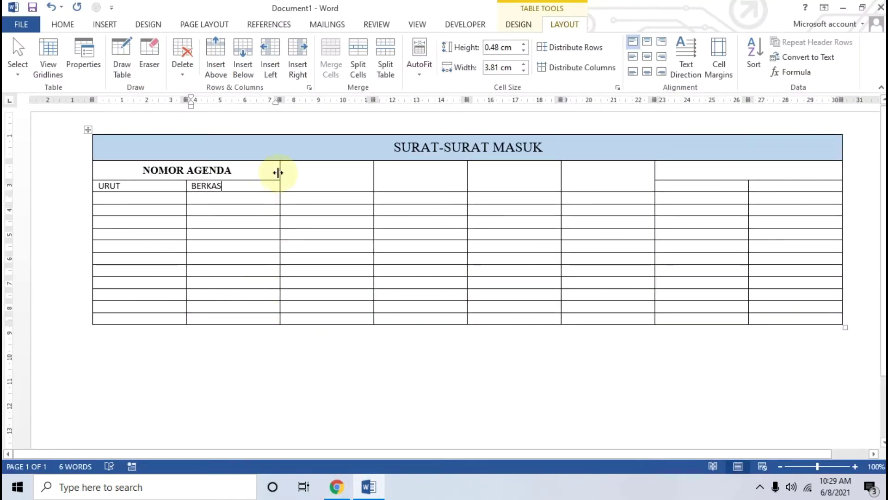
left_click_drag(278, 172, 154, 185)
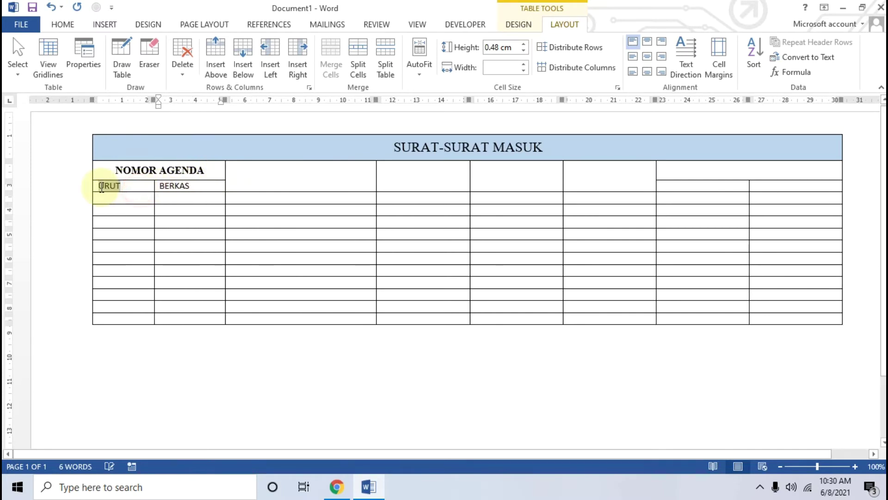
Set URUT and BERKAS to Times New Roman 12 and make BERKAS bold
left_click(62, 24)
left_click(163, 46)
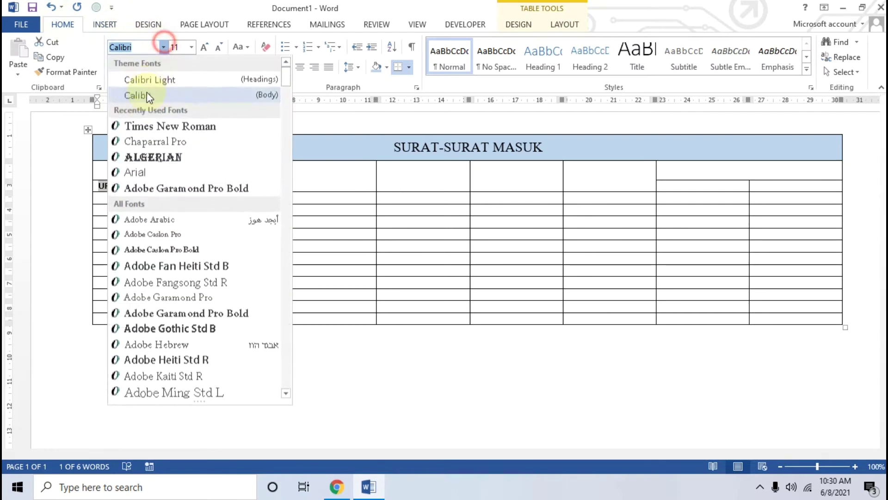
left_click(146, 122)
left_click(204, 47)
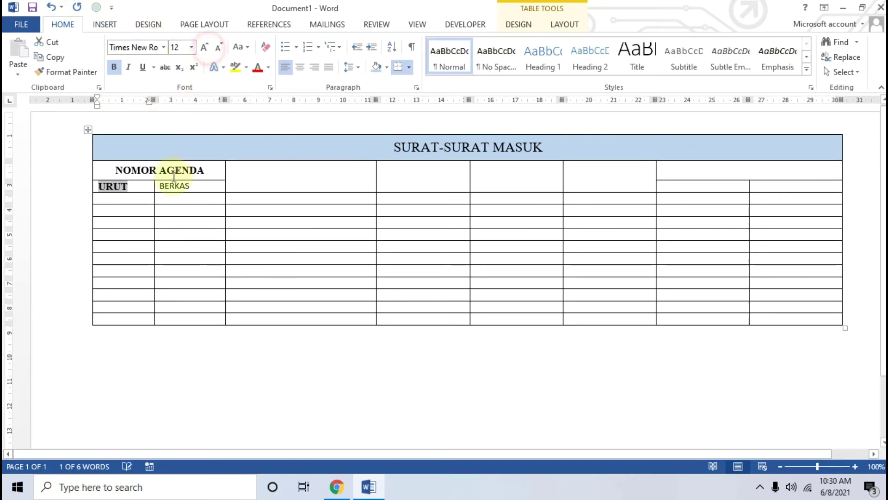
left_click_drag(194, 188, 164, 184)
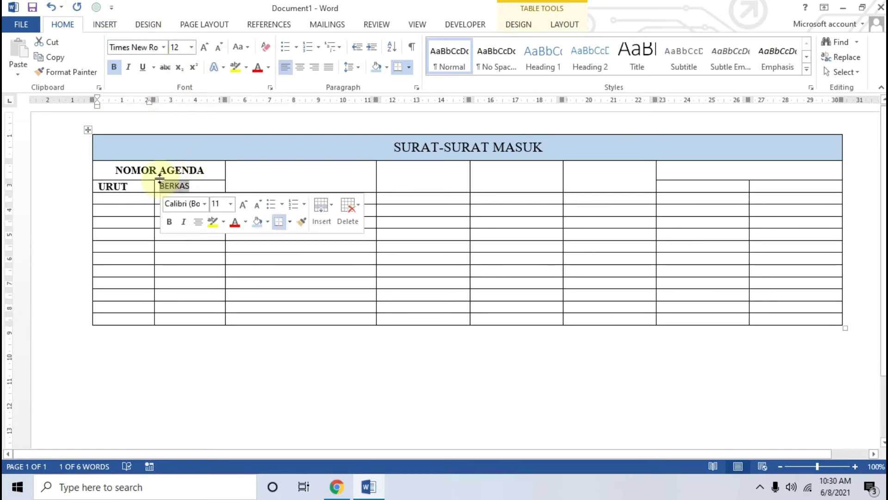
left_click(164, 47)
left_click(151, 125)
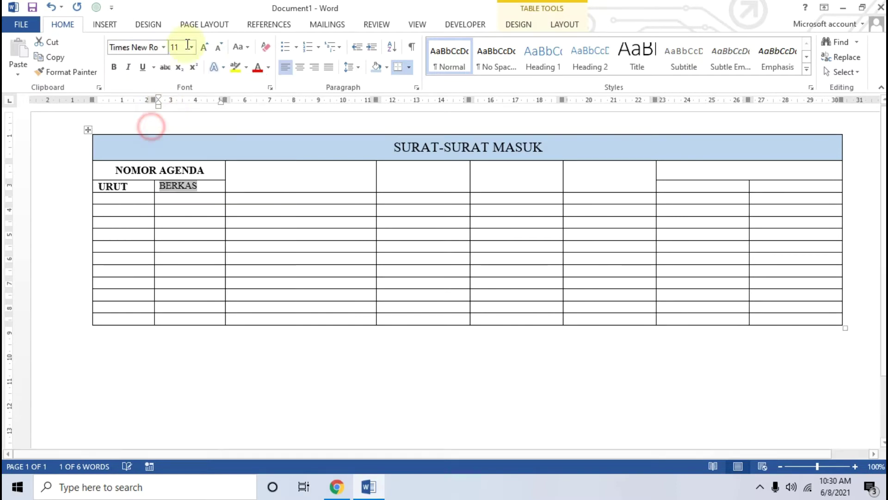
left_click(204, 46)
key("ctrl+b")
left_click(152, 182)
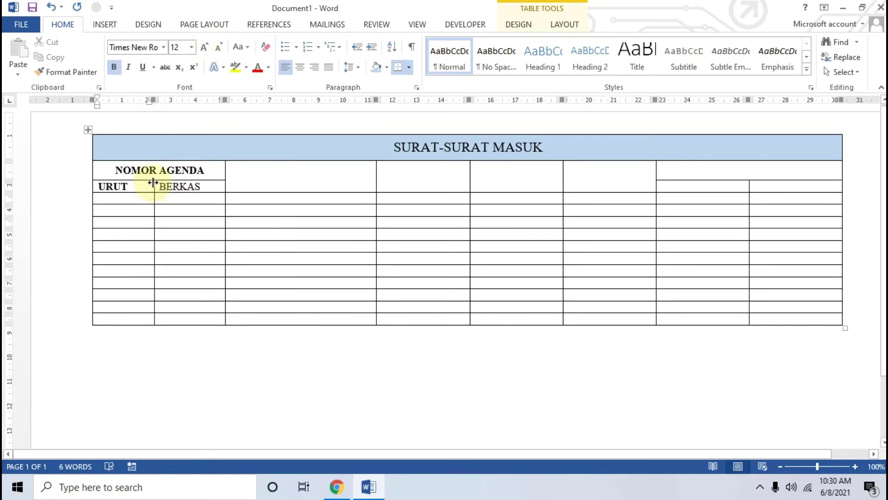
Narrow the URUT and BERKAS columns and compare the header with the reference table
left_click_drag(153, 182, 135, 185)
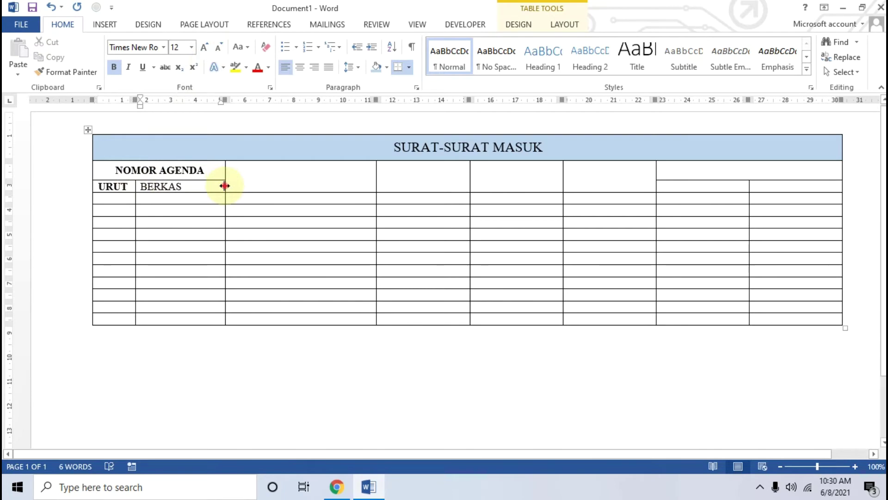
left_click_drag(225, 186, 192, 186)
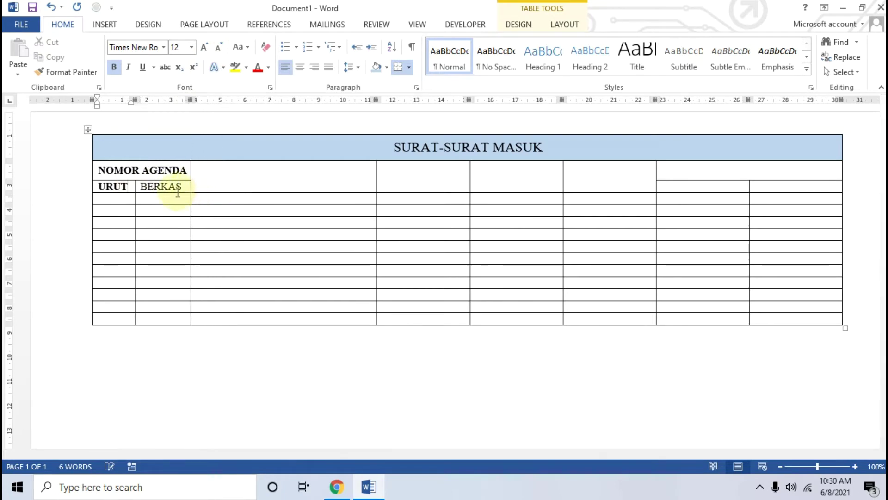
left_click_drag(144, 186, 184, 186)
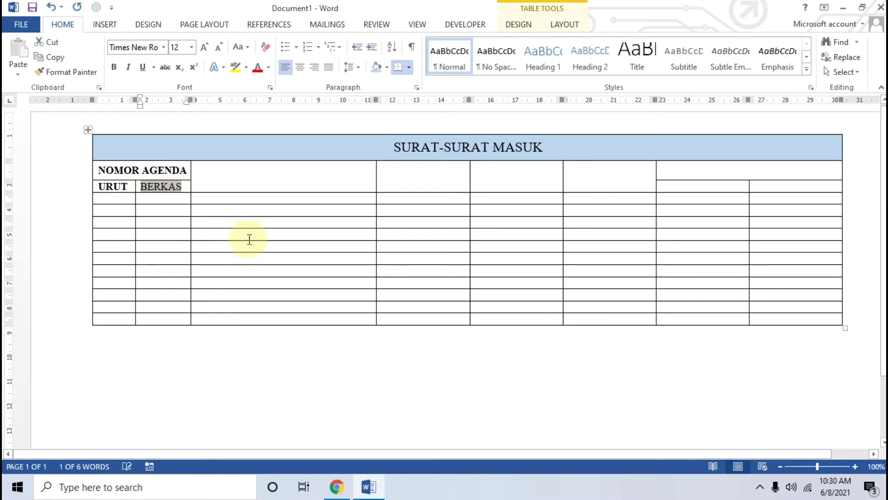
left_click(237, 179)
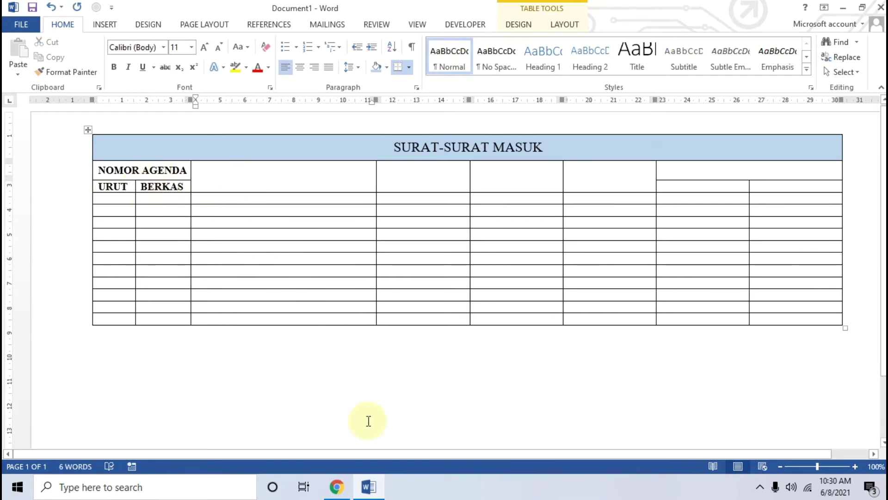
left_click(347, 486)
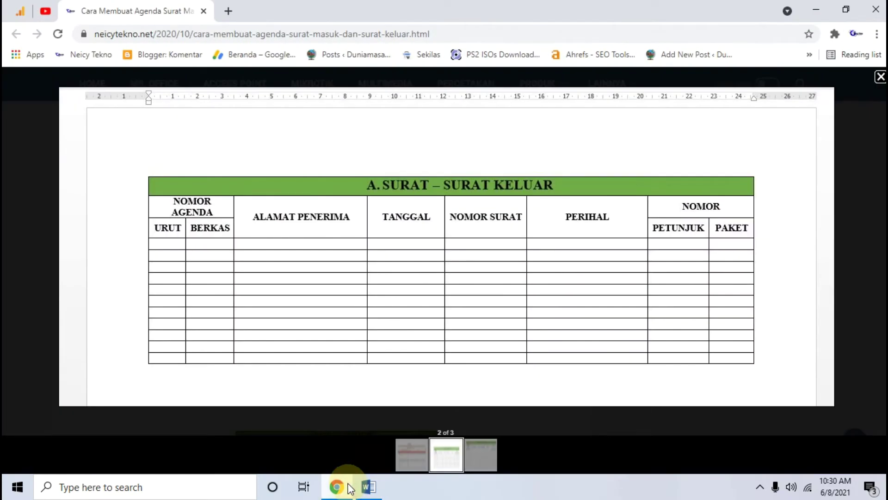
left_click(348, 486)
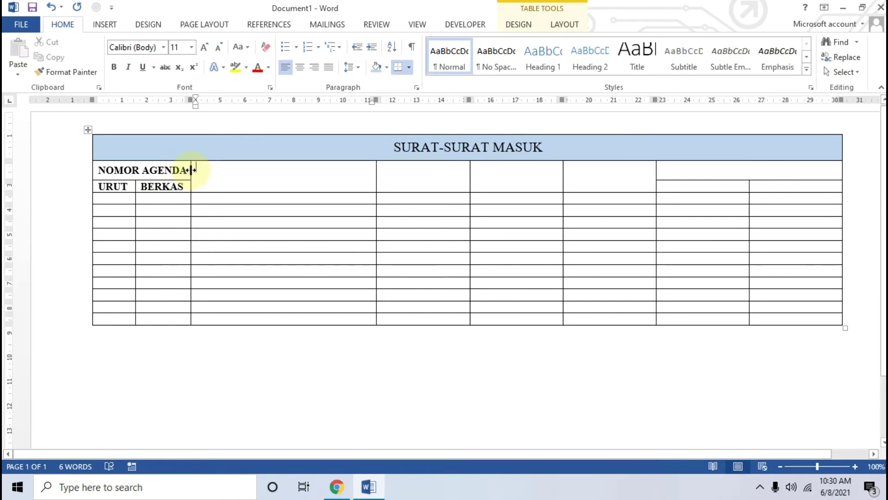
Narrow the first column, then add ALAMAT PENERIMA centred in its cell in Times New Roman
left_click_drag(192, 170, 187, 170)
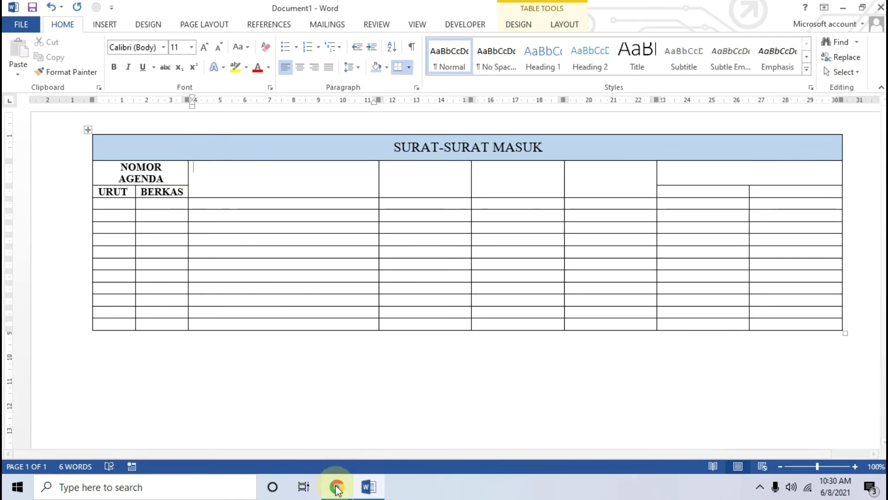
left_click(337, 486)
left_click(369, 486)
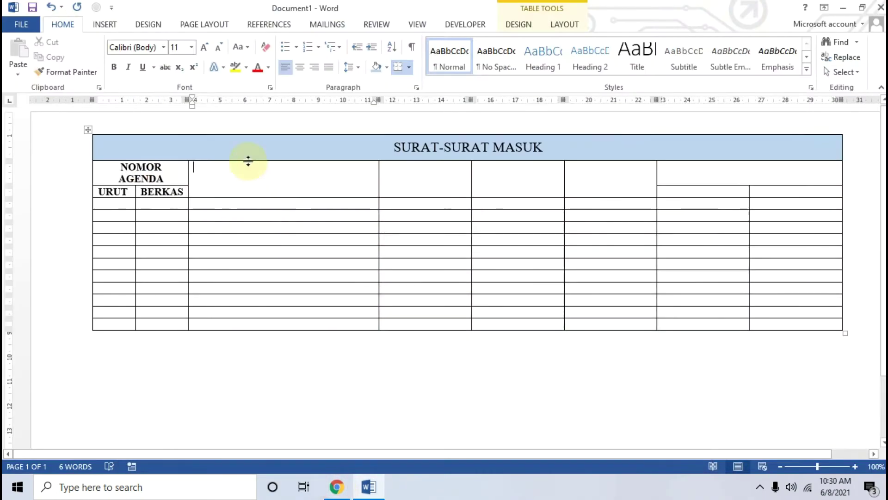
type("ALAMAT PENE")
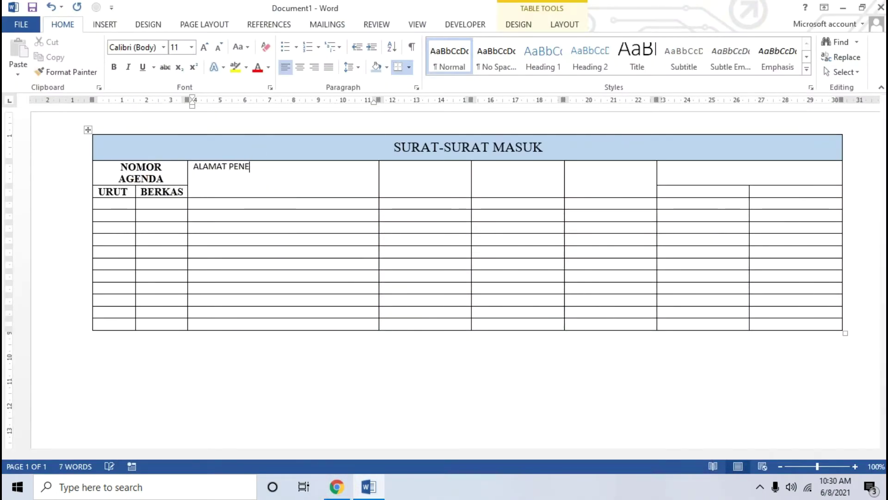
type("RIMA")
left_click_drag(240, 164, 200, 165)
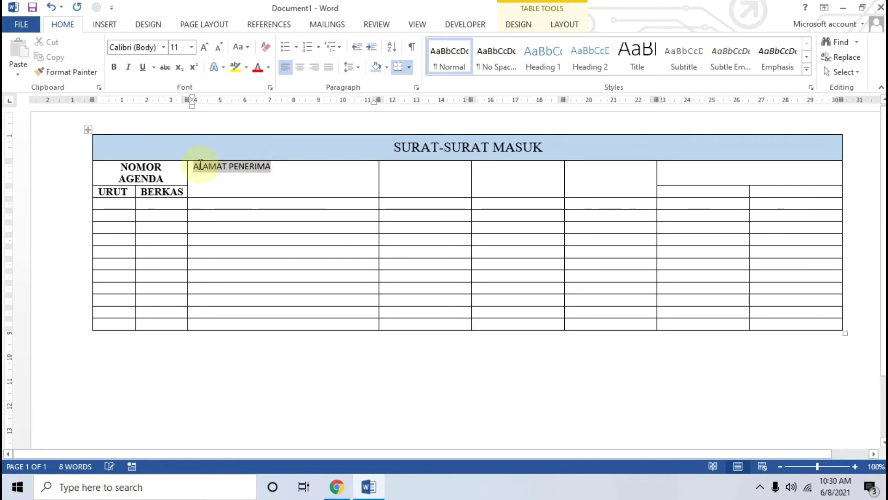
left_click(564, 24)
left_click(646, 57)
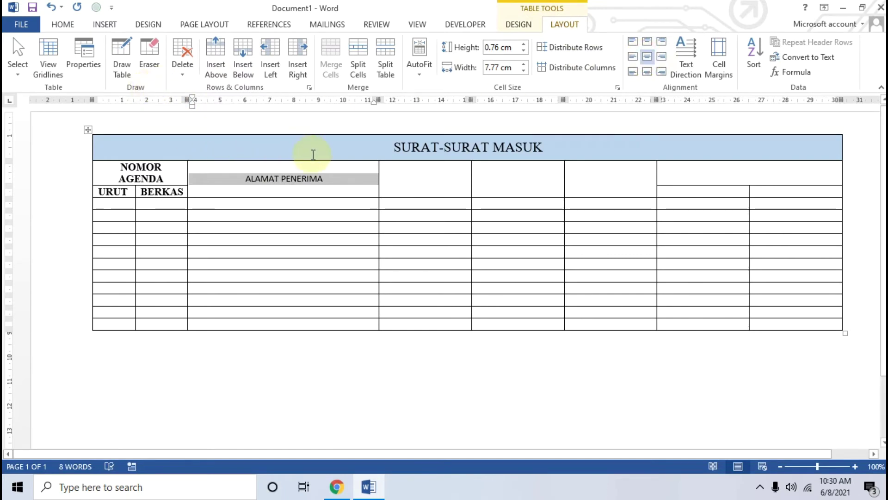
left_click(61, 24)
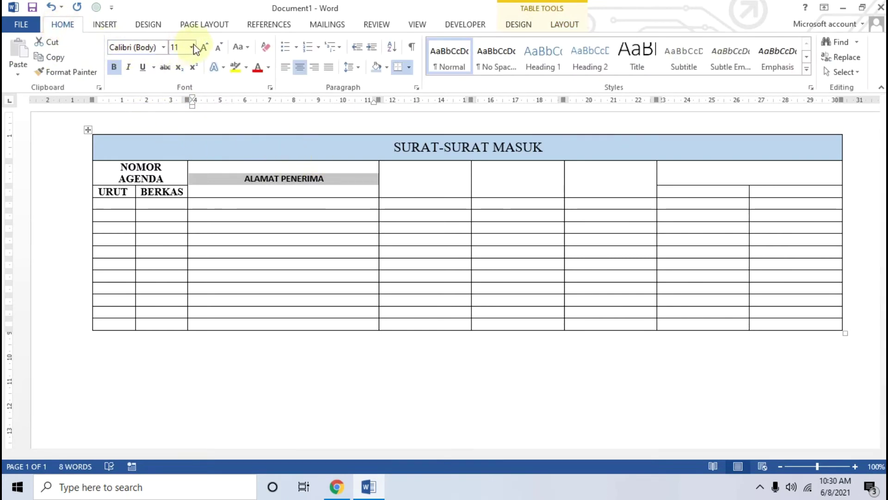
left_click(206, 47)
left_click(164, 47)
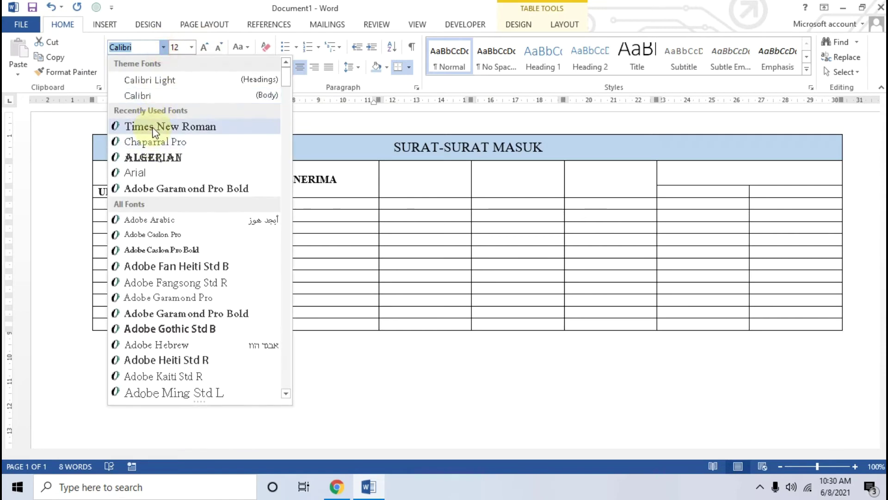
left_click(152, 126)
Set the remaining header cells to Times New Roman 12 and narrow the ALAMAT PENERIMA column
left_click(432, 190)
left_click_drag(414, 187, 773, 192)
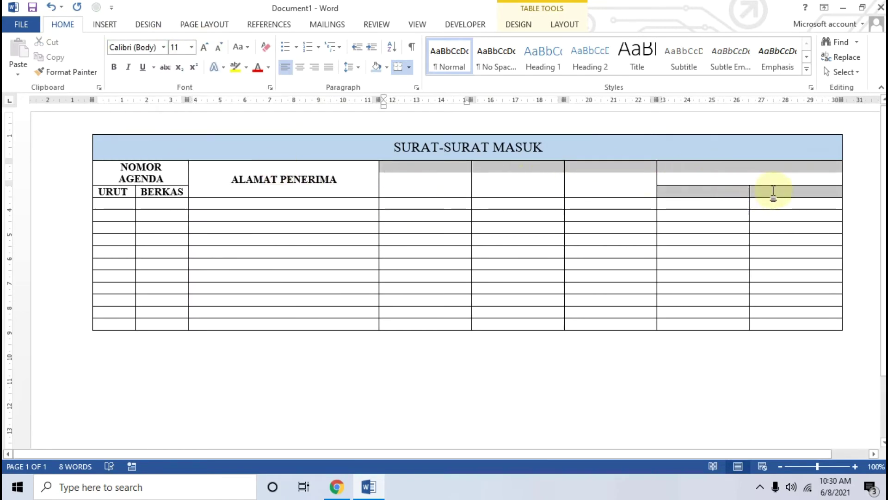
left_click(165, 48)
left_click(149, 121)
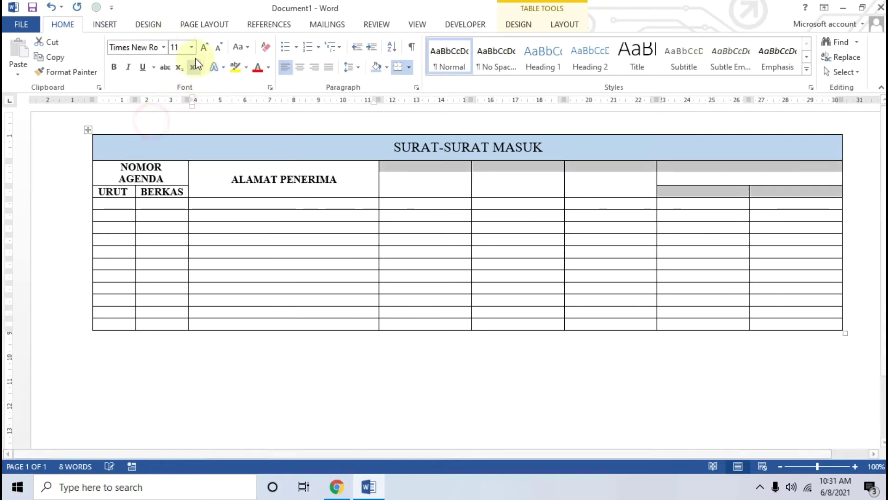
left_click(206, 48)
left_click(450, 183)
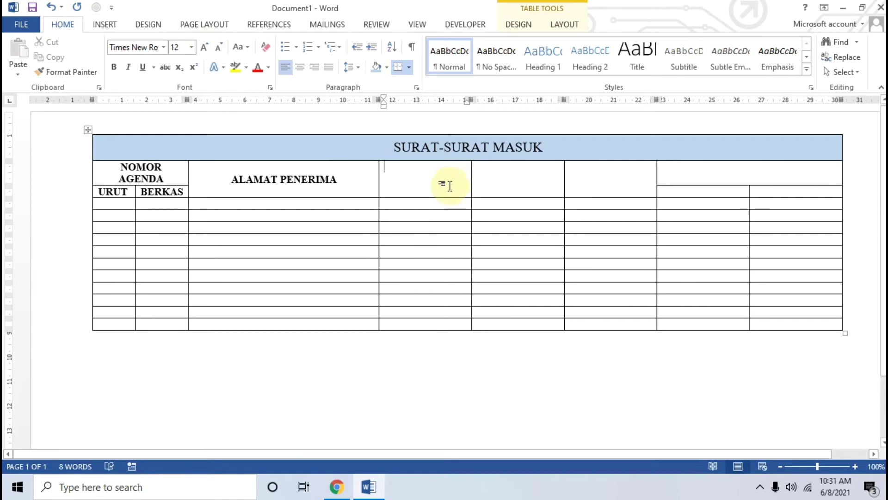
left_click_drag(378, 174, 339, 174)
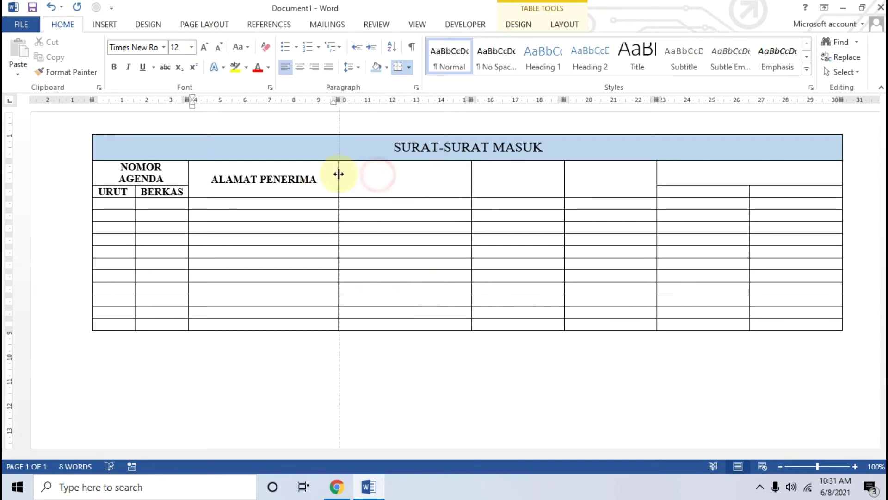
Type the TANGGAL header, make it bold, and centre it in its cell
left_click(343, 485)
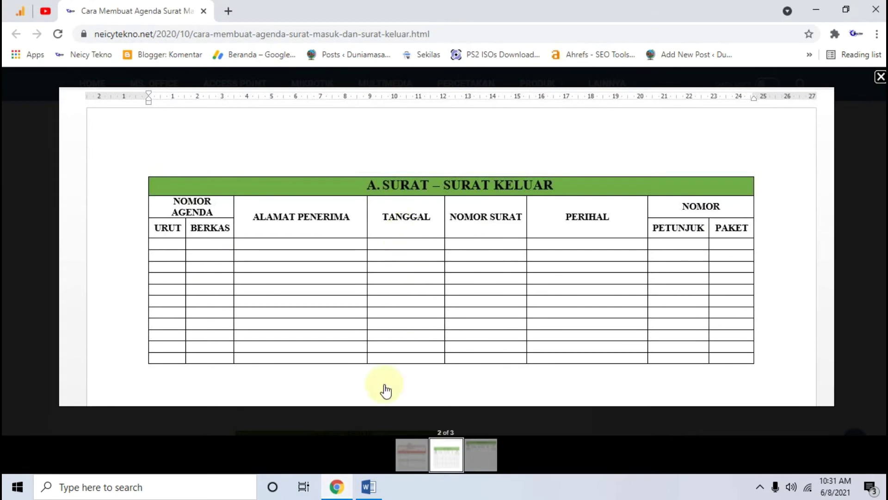
left_click(368, 486)
type("TANGGAL")
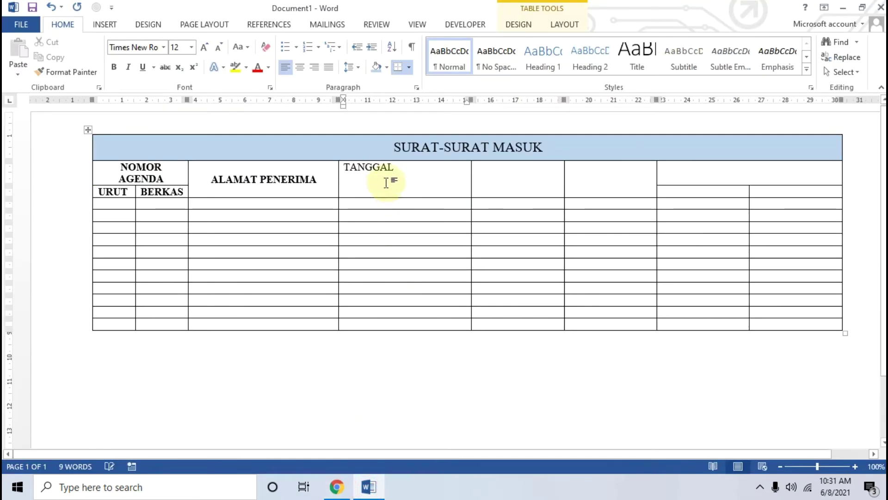
left_click_drag(401, 171, 343, 171)
key("ctrl+b")
left_click(563, 26)
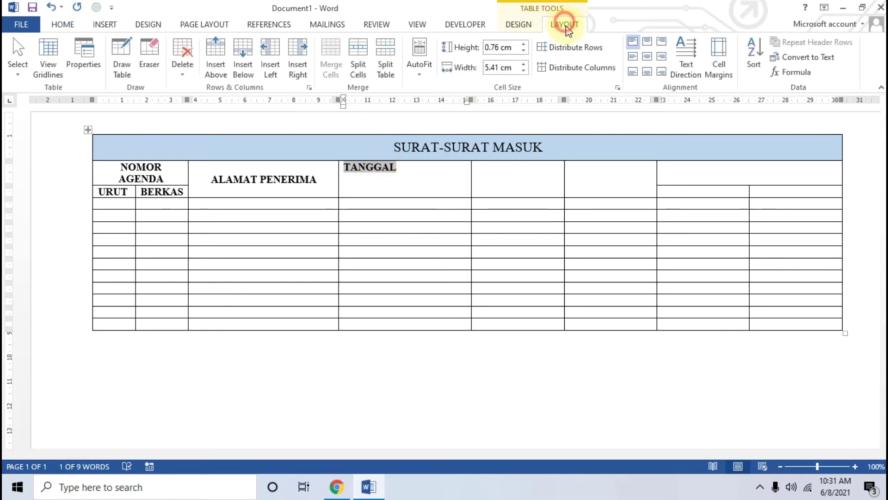
left_click(652, 56)
left_click(651, 56)
Centre the remaining header cells, add the NOMOR SURAT header, and narrow the TANGGAL column
left_click_drag(403, 166, 787, 195)
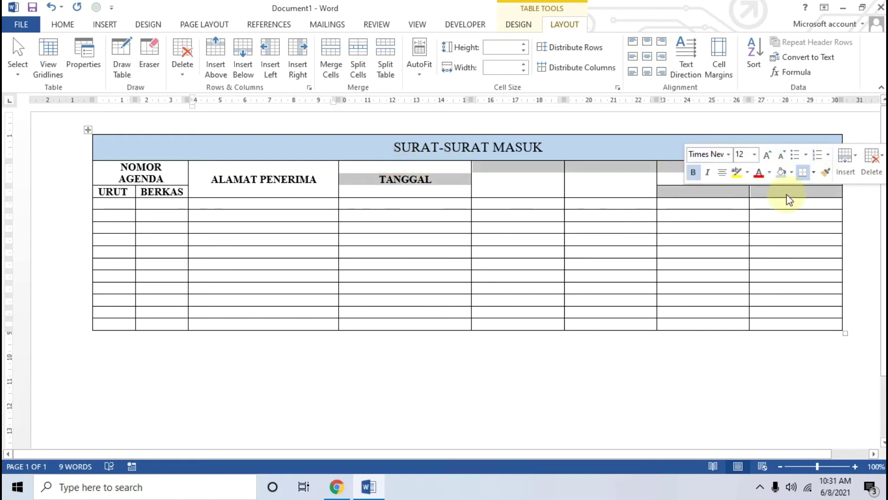
left_click(647, 57)
left_click(510, 174)
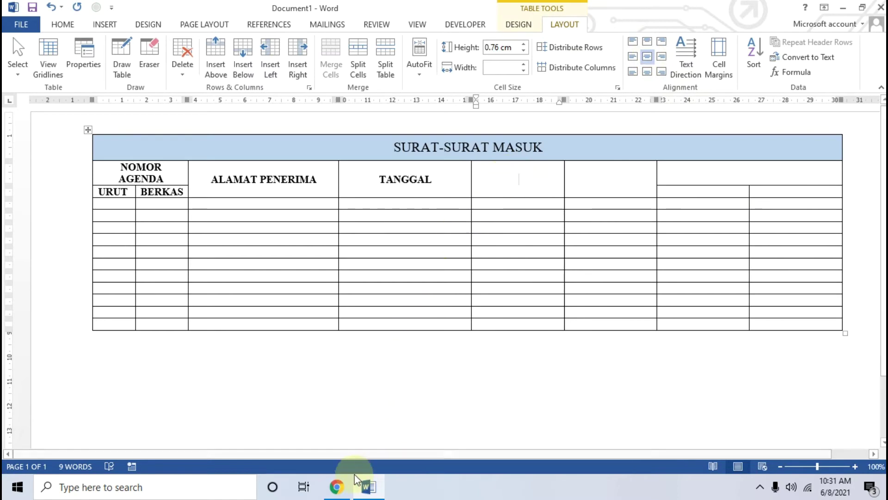
left_click(338, 489)
left_click(340, 495)
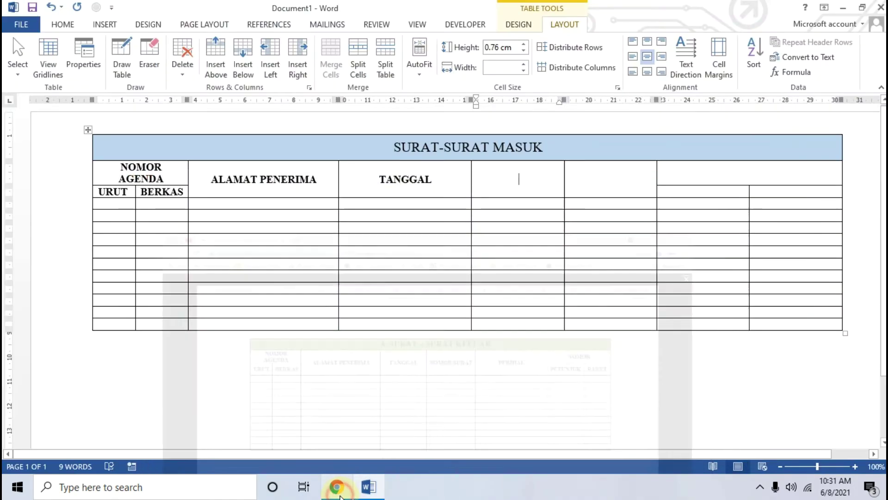
type("NOM")
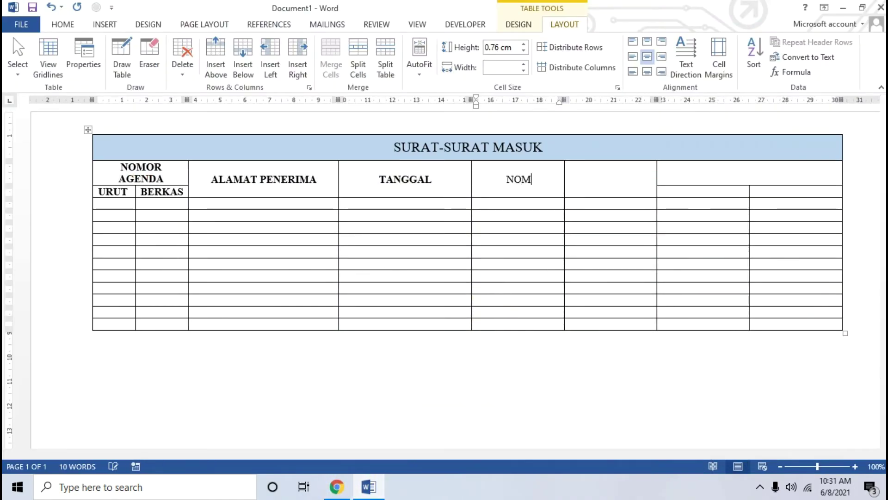
type("OR SURAT")
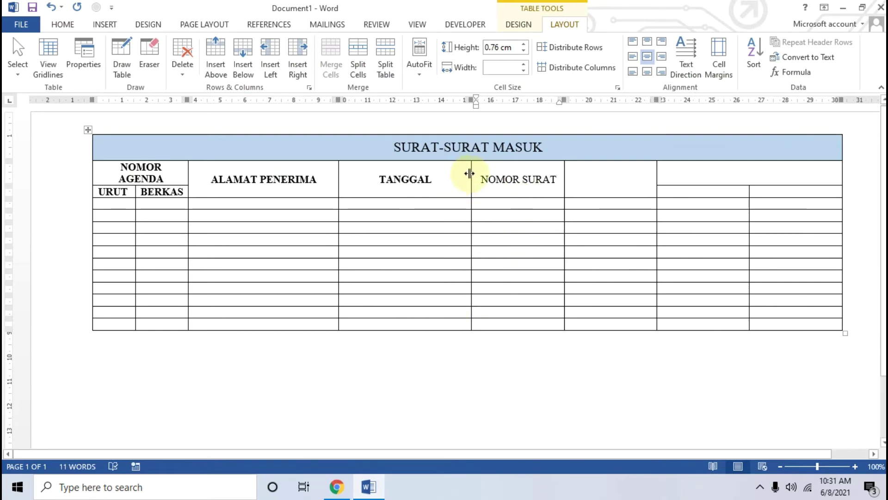
left_click_drag(471, 174, 437, 173)
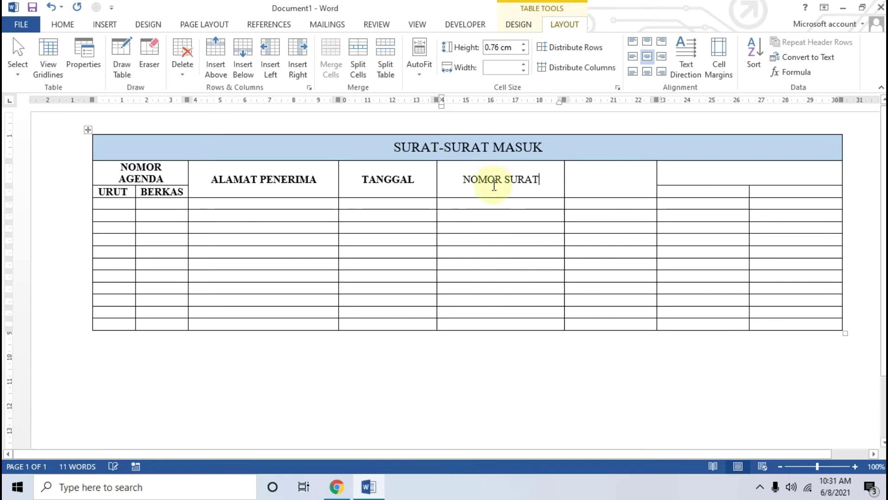
left_click(541, 179)
Add the PERIHAL header after NOMOR SURAT and narrow the NOMOR SURAT column
left_click_drag(512, 181, 460, 180)
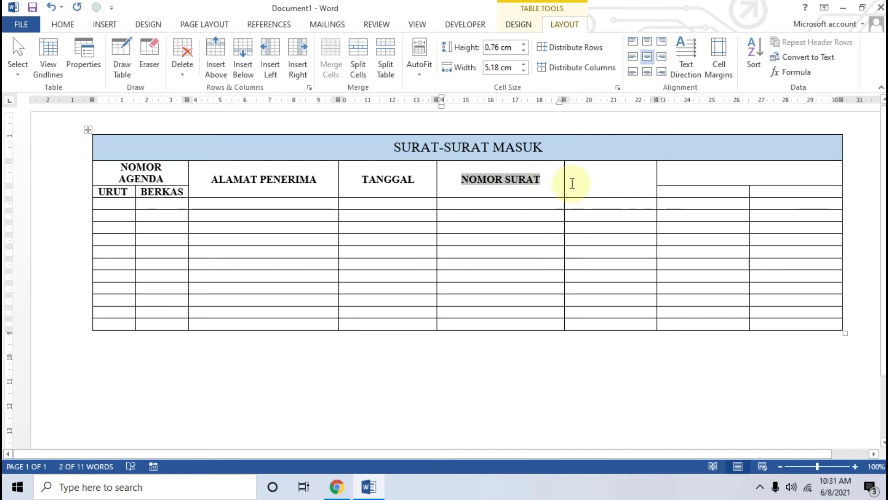
left_click(593, 181)
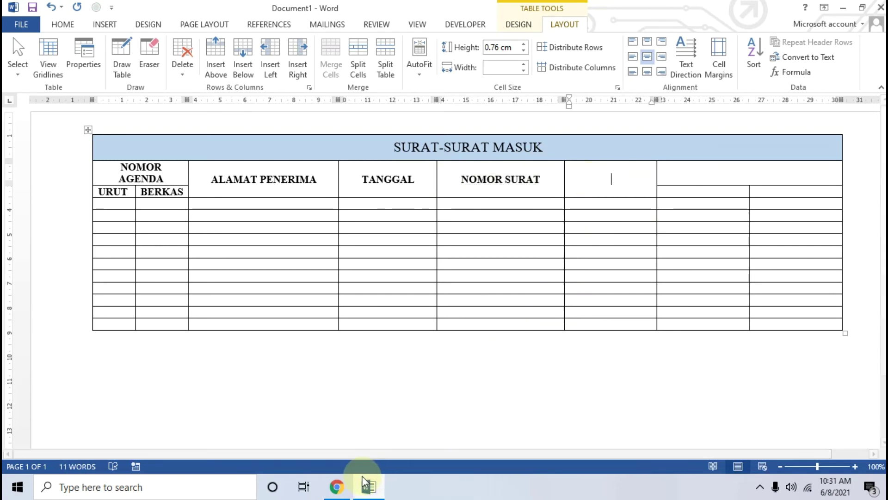
left_click(337, 487)
left_click(336, 487)
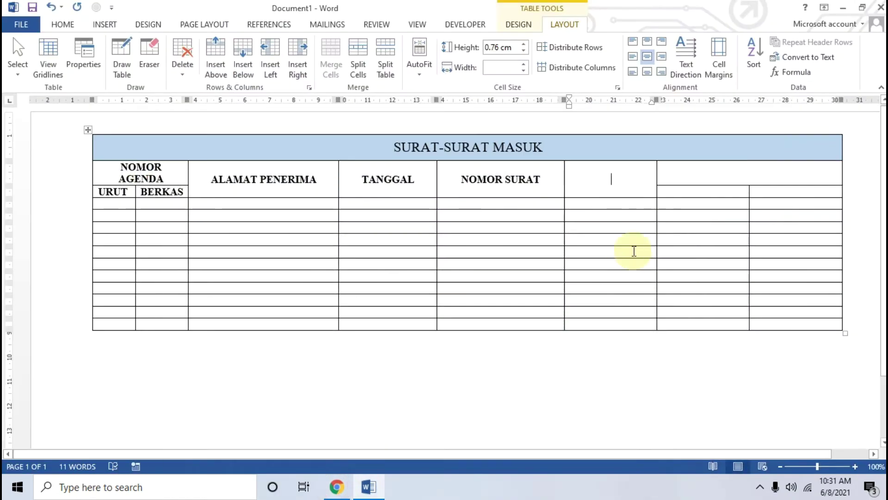
type("PERIHAL")
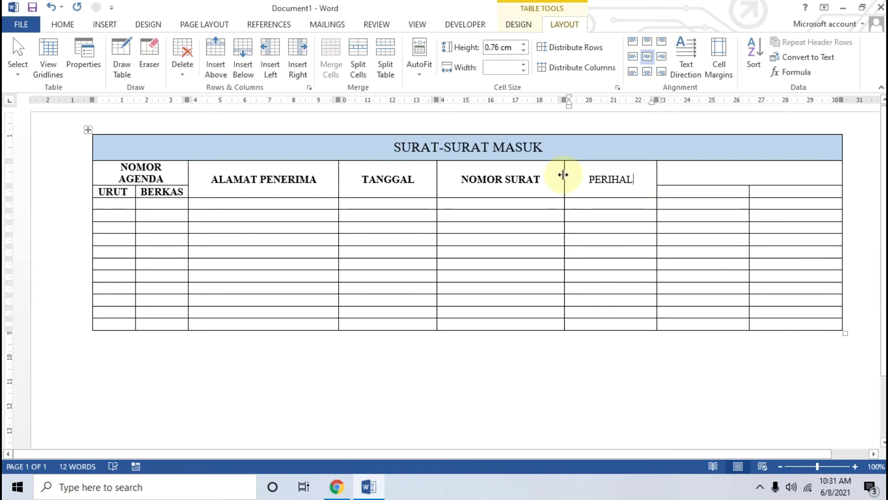
mouse_move(563, 175)
left_mouse_down()
mouse_move(553, 176)
mouse_move(638, 178)
left_mouse_up()
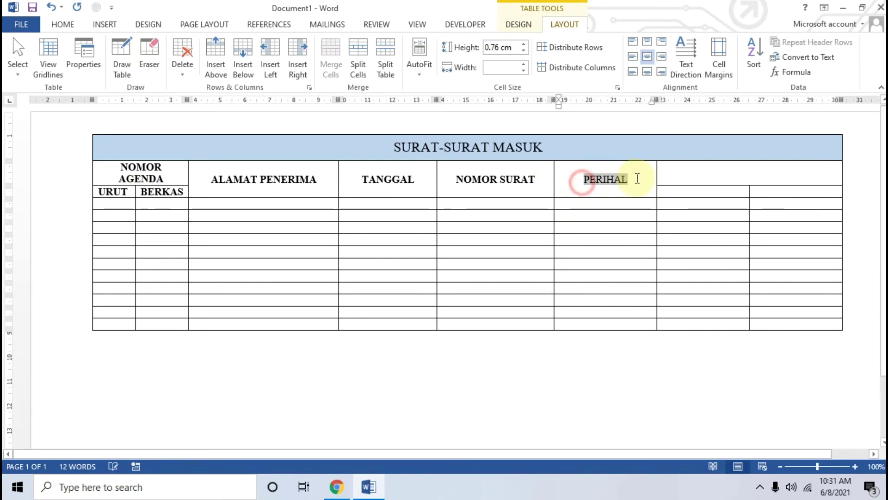
left_click(692, 180)
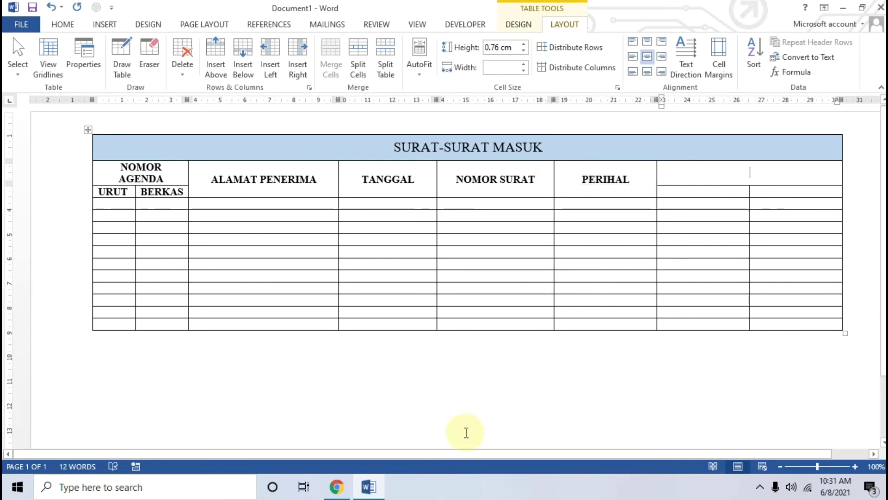
Add the NOMOR header and label its two sub-columns PETUNJUK and PAKET
left_click(337, 486)
left_click(337, 487)
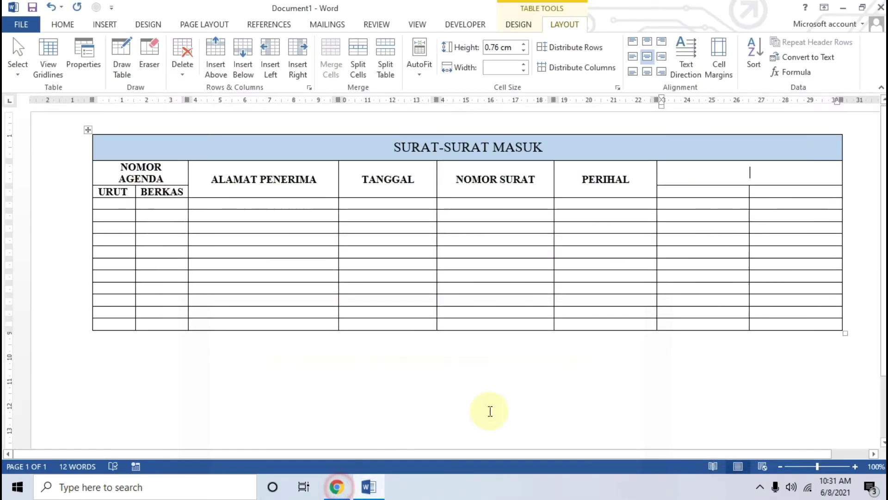
type("N")
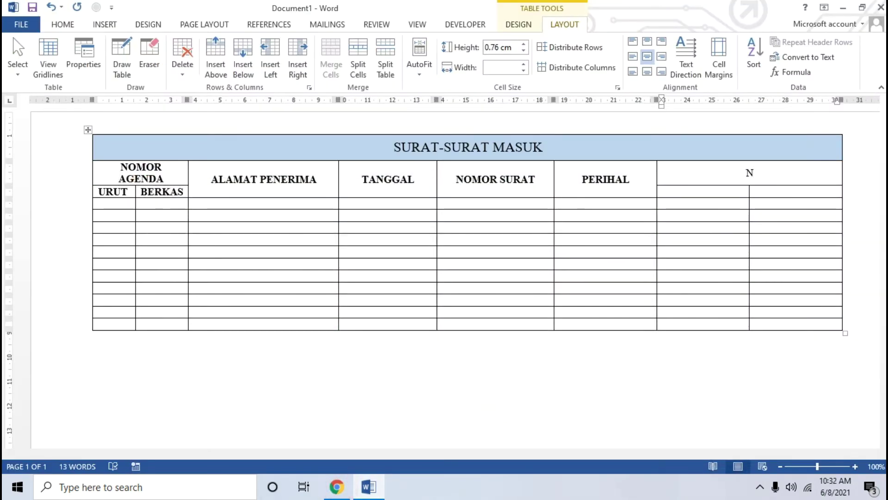
type("OMOR")
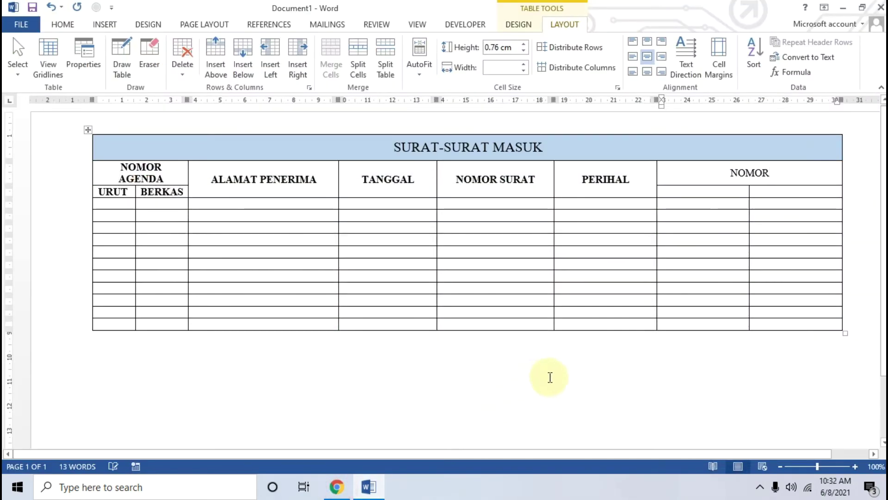
mouse_move(783, 173)
left_mouse_down()
mouse_move(724, 193)
mouse_move(769, 201)
left_mouse_up()
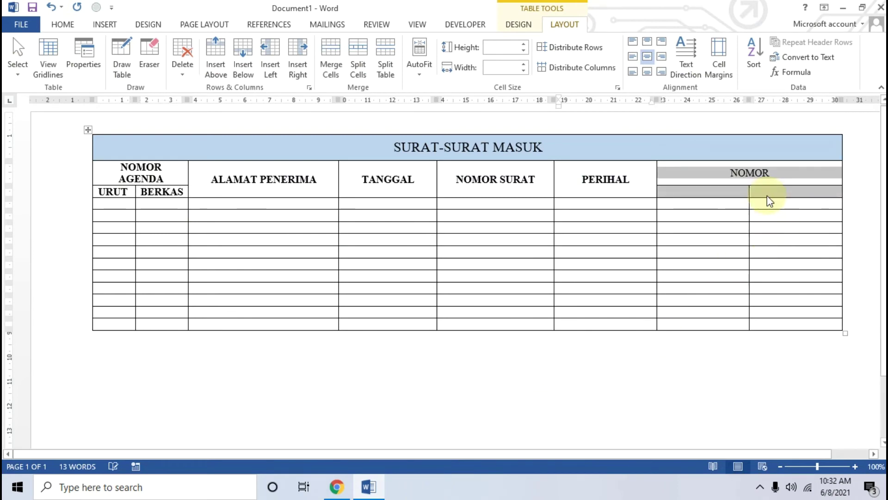
left_click(735, 198)
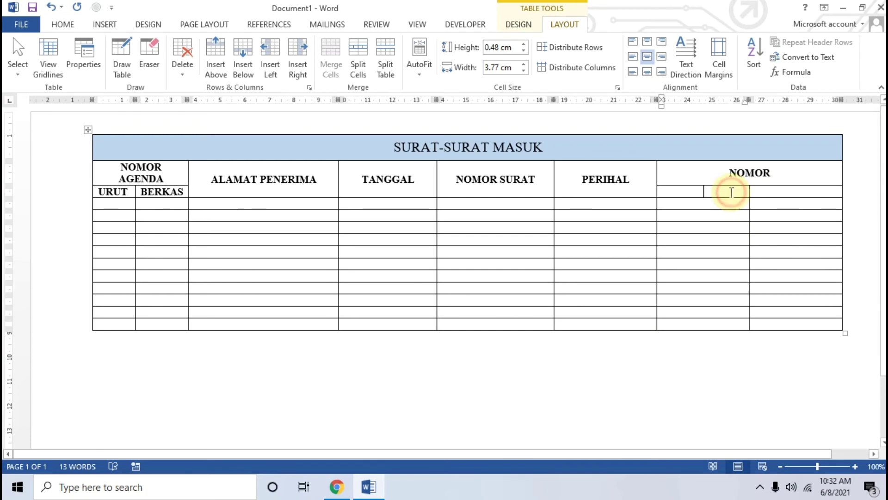
left_click(337, 486)
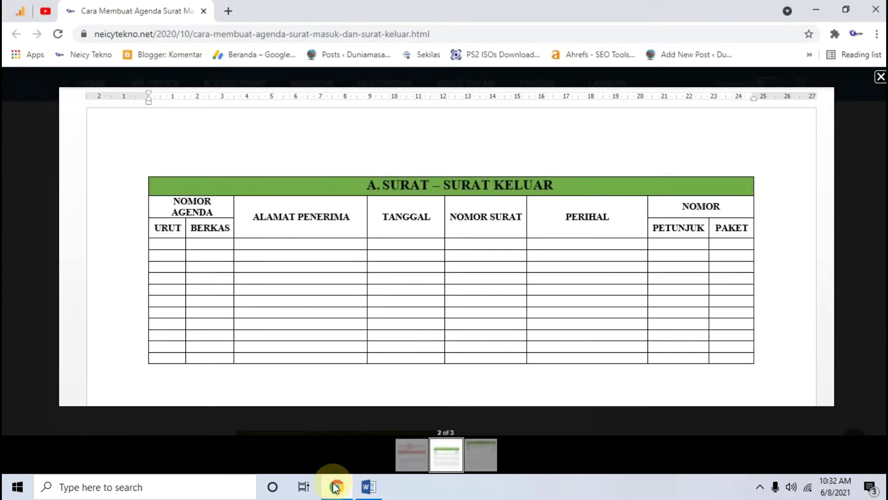
left_click(336, 486)
left_click(700, 191)
type("PE")
type("UNJUK")
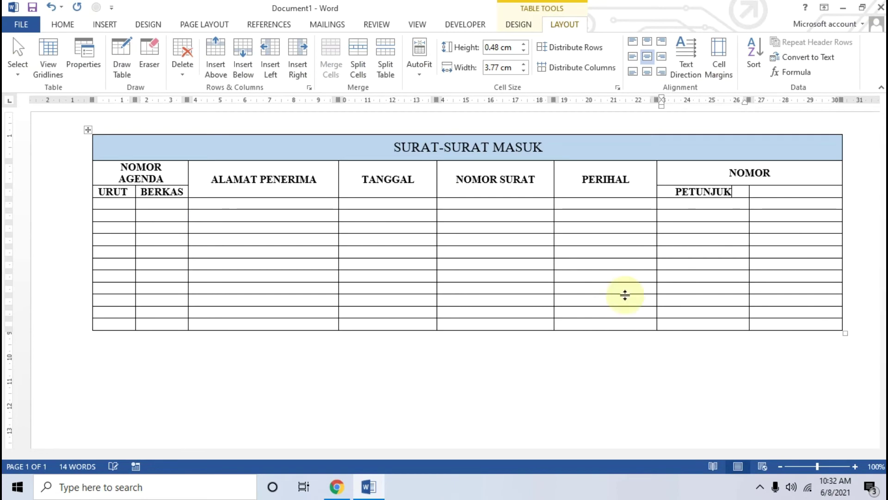
type("PAKET")
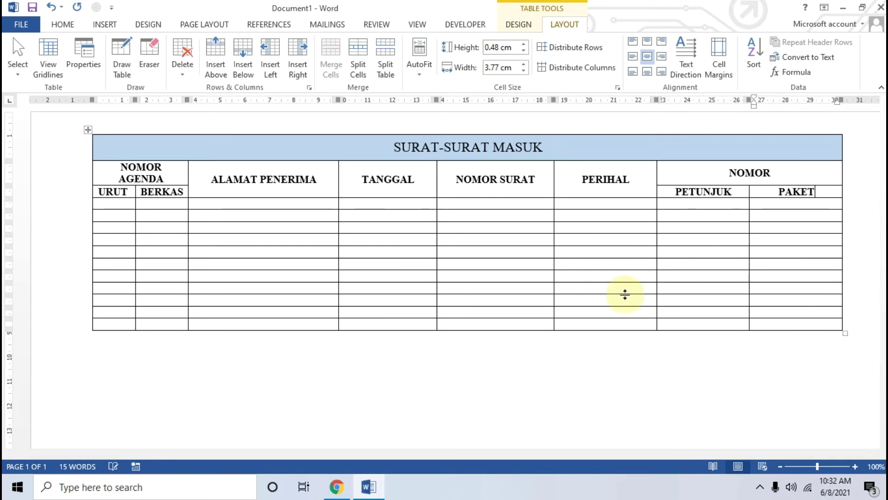
left_click(154, 208)
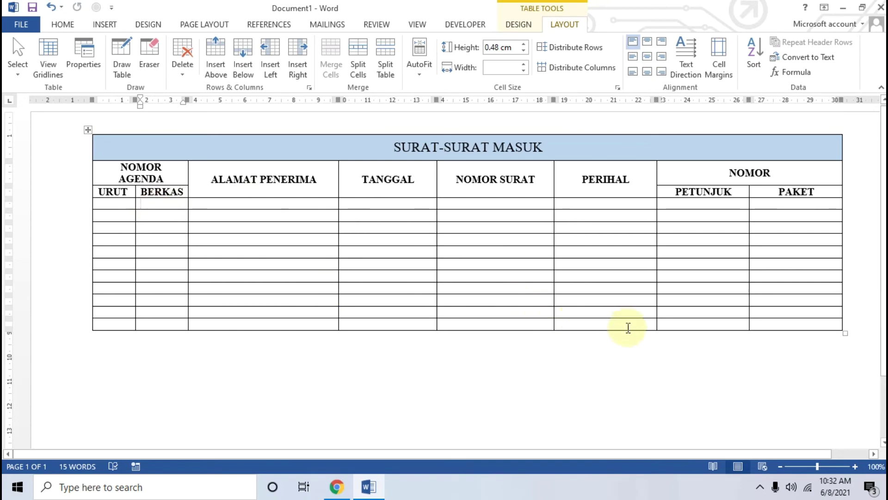
left_click(336, 486)
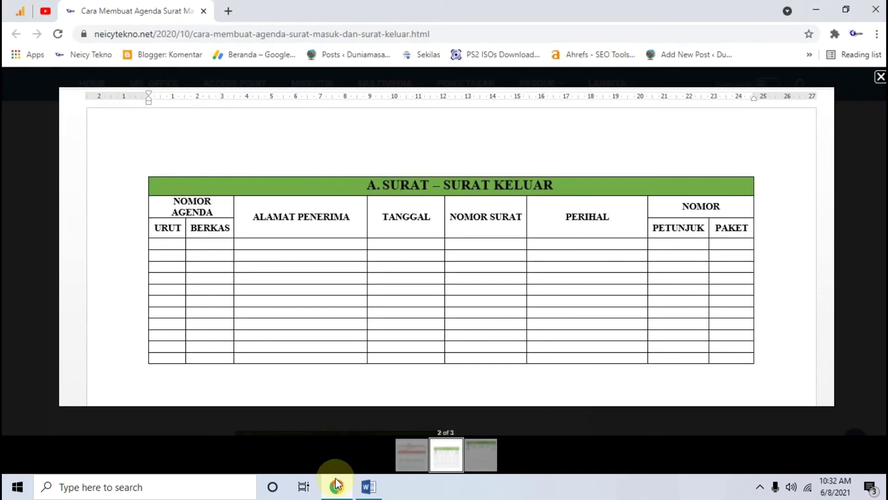
Flip between the SURAT MASUK and SURAT KELUAR reference table images, then return to Word
left_click(336, 481)
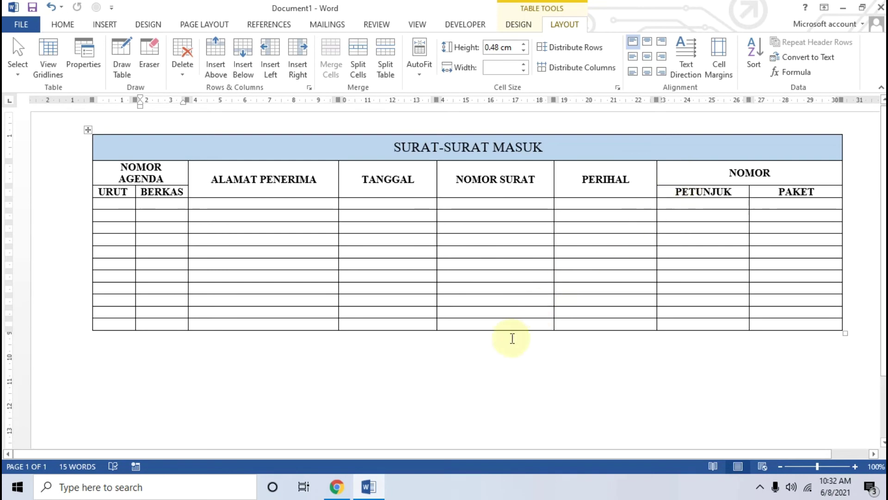
left_click(336, 486)
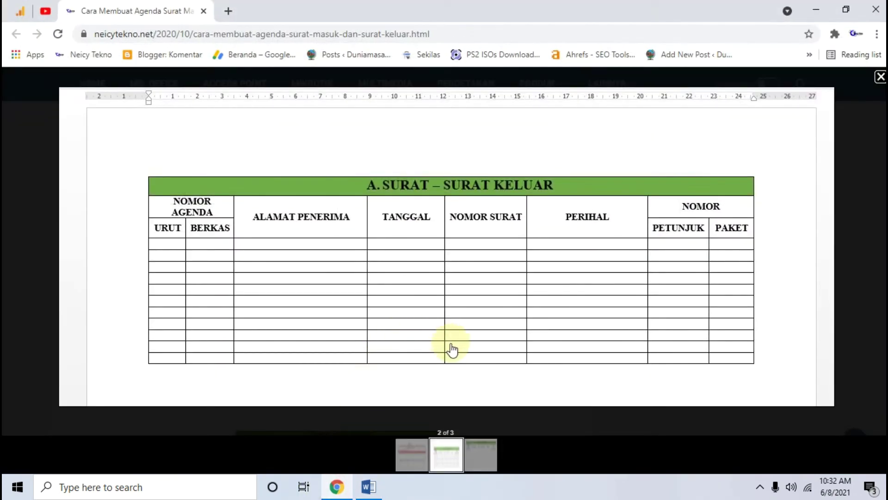
left_click(489, 451)
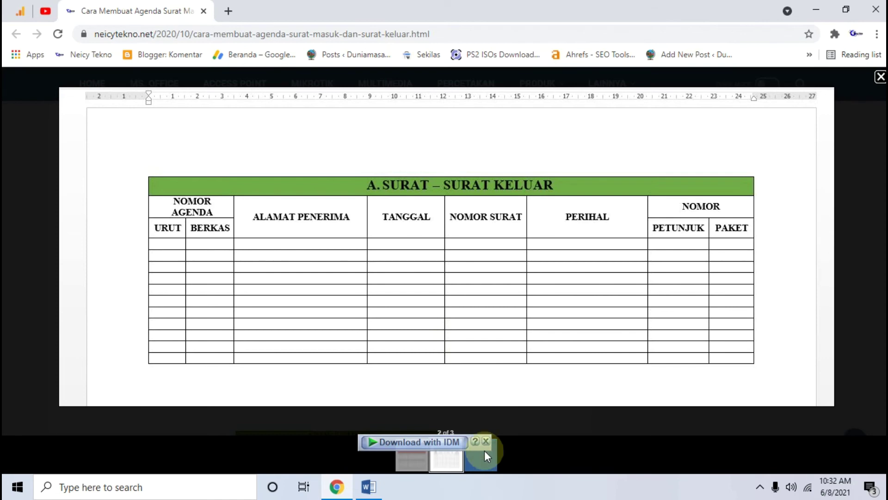
left_click(476, 454)
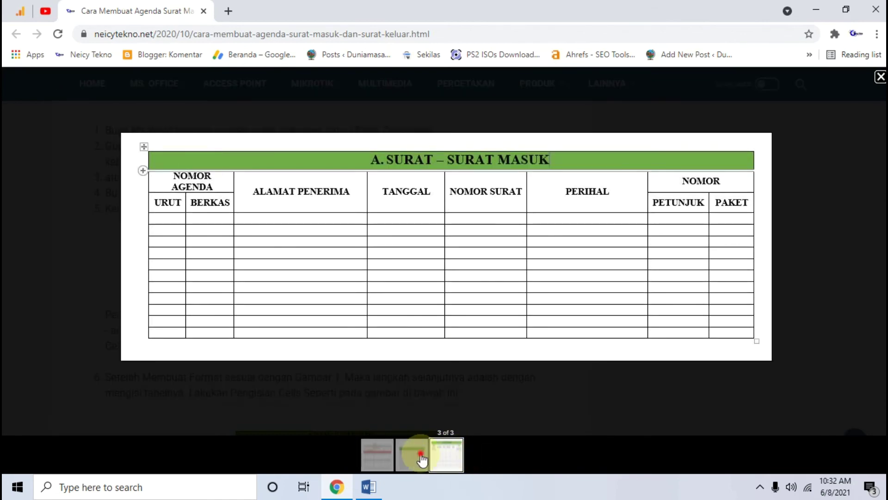
left_click(425, 459)
left_click(468, 455)
left_click(426, 454)
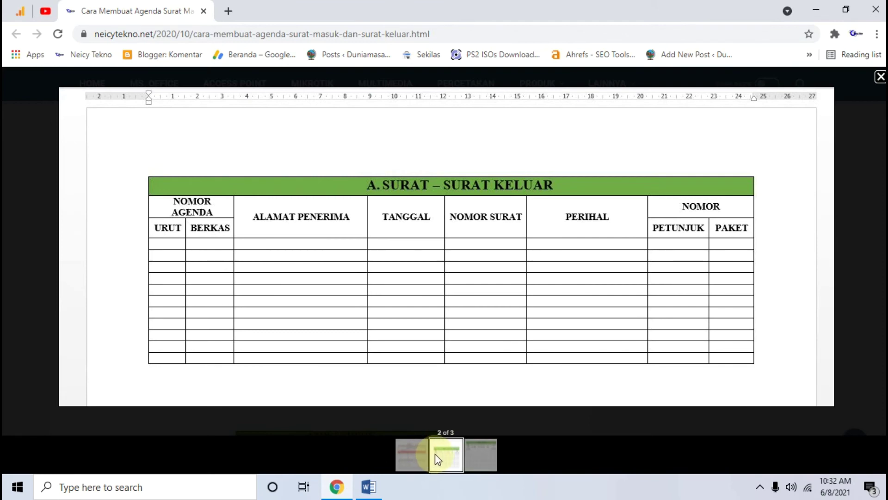
left_click(480, 454)
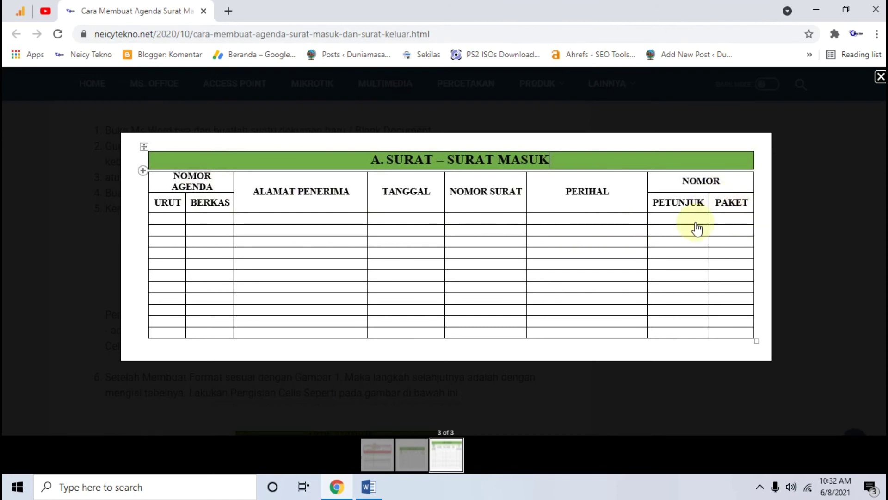
left_click(409, 448)
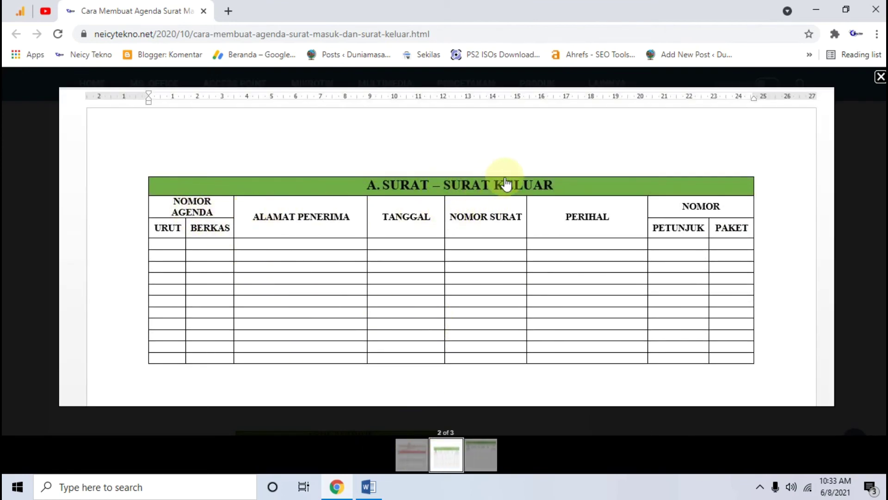
left_click(367, 488)
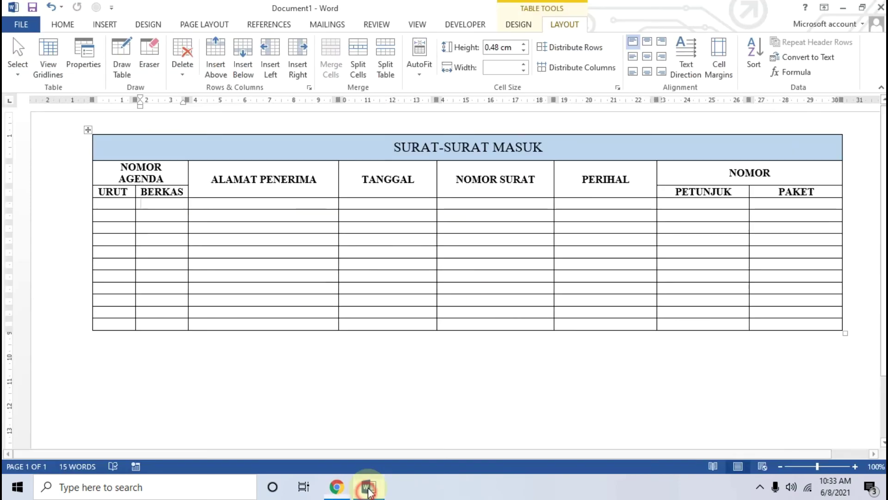
Try KELUAR in the title, restore MASUK, and bold the whole SURAT-SURAT MASUK title
left_click_drag(555, 149, 493, 148)
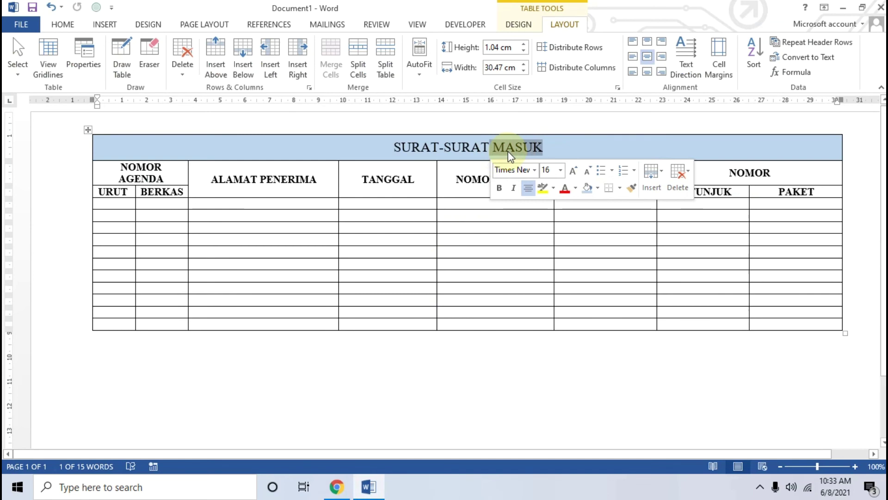
type("KELUAR")
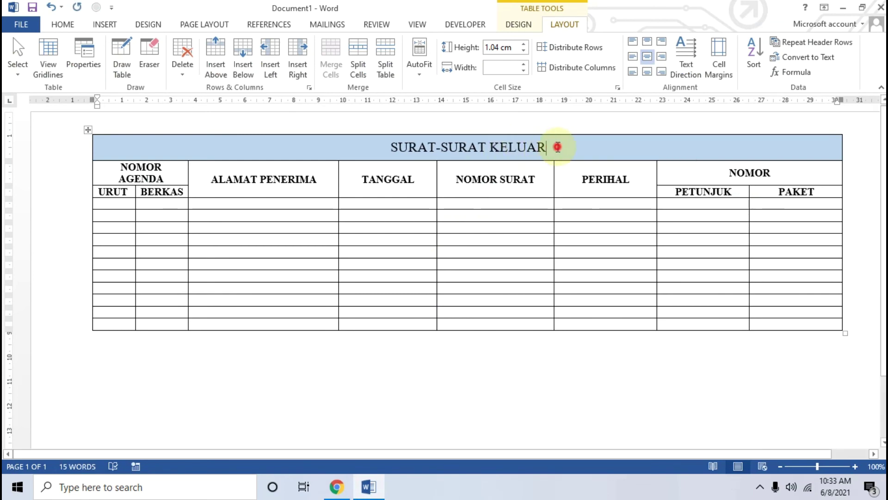
left_click_drag(559, 147, 490, 147)
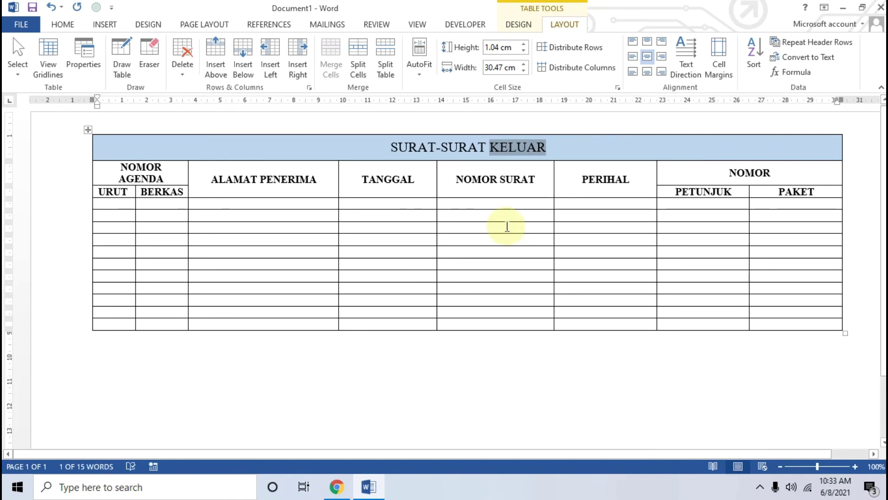
type("MASUK")
left_click_drag(544, 147, 405, 146)
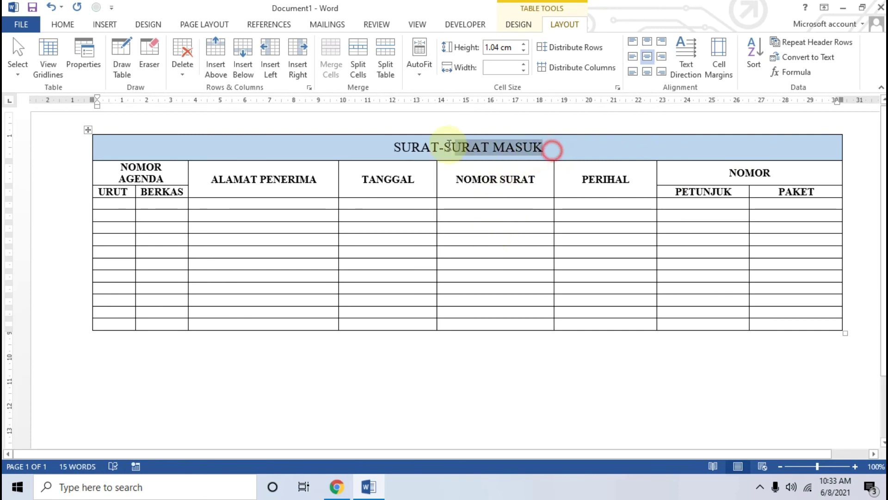
key("ctrl+b")
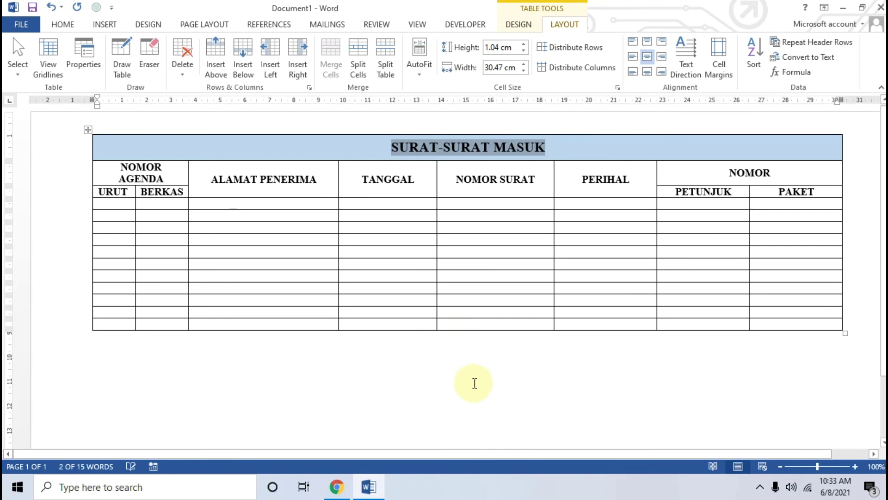
left_click(473, 383)
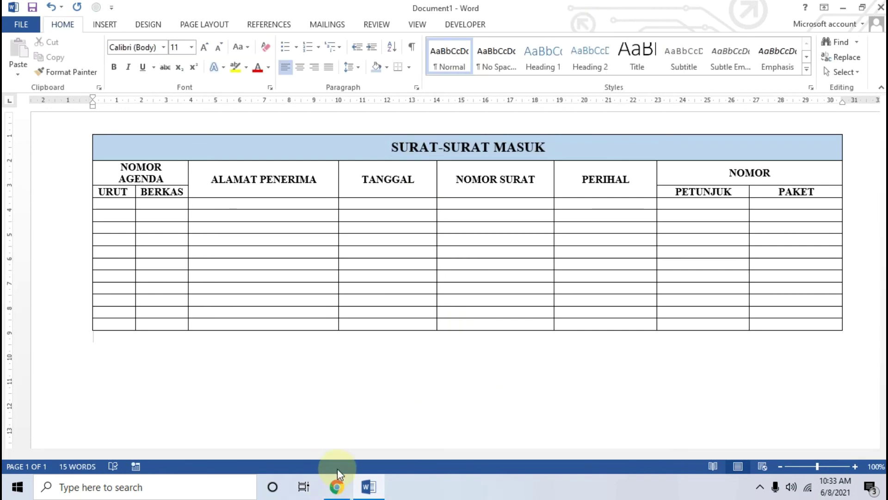
left_click(337, 486)
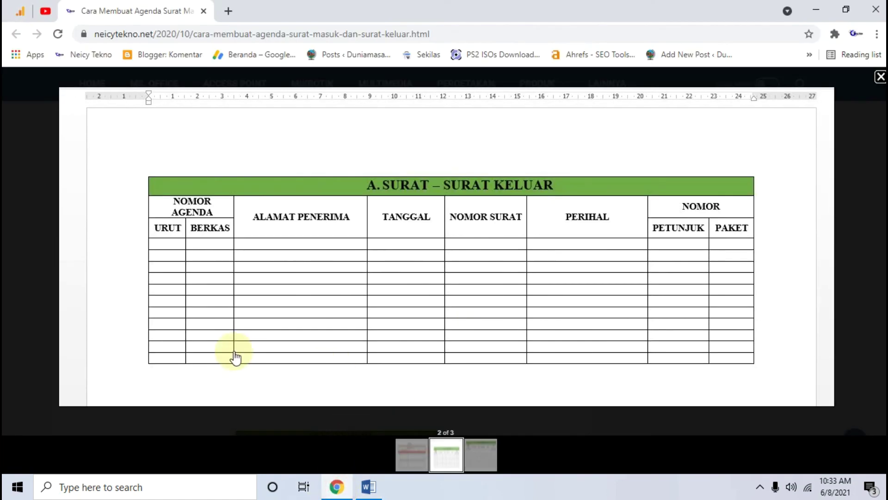
Close the enlarged table image, scroll to the article's end, and minimise Chrome
left_click(6, 239)
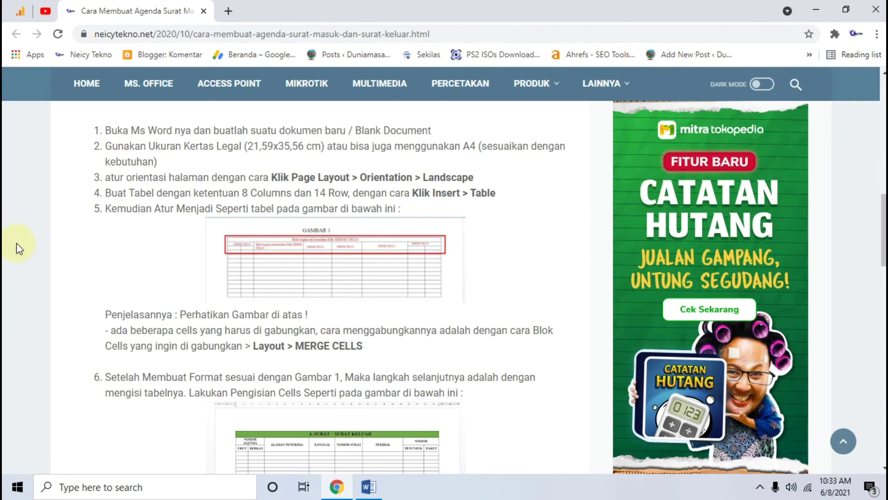
scroll(19, 245, "down", 1)
scroll(22, 241, "down", 6)
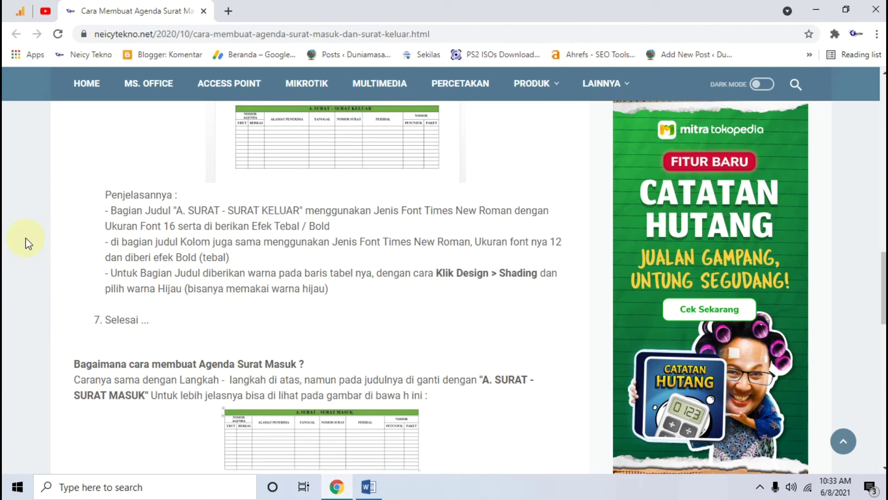
scroll(245, 270, "down", 3)
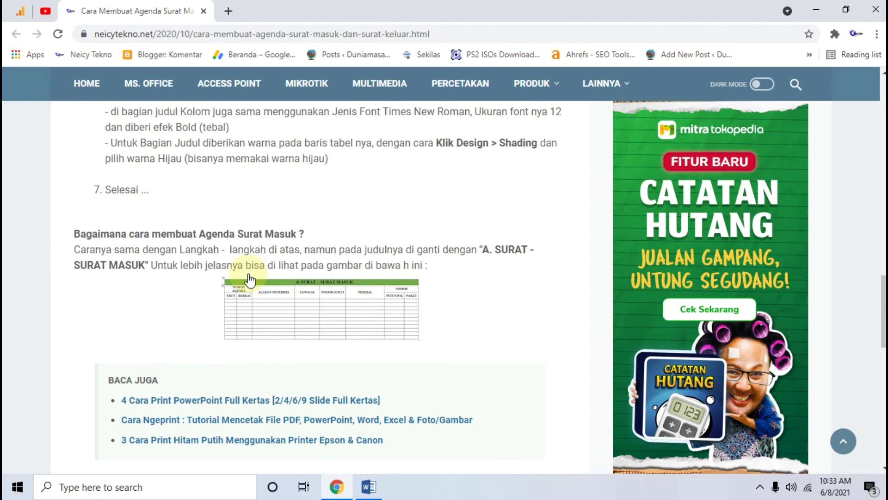
scroll(249, 279, "down", 4)
scroll(249, 279, "down", 1)
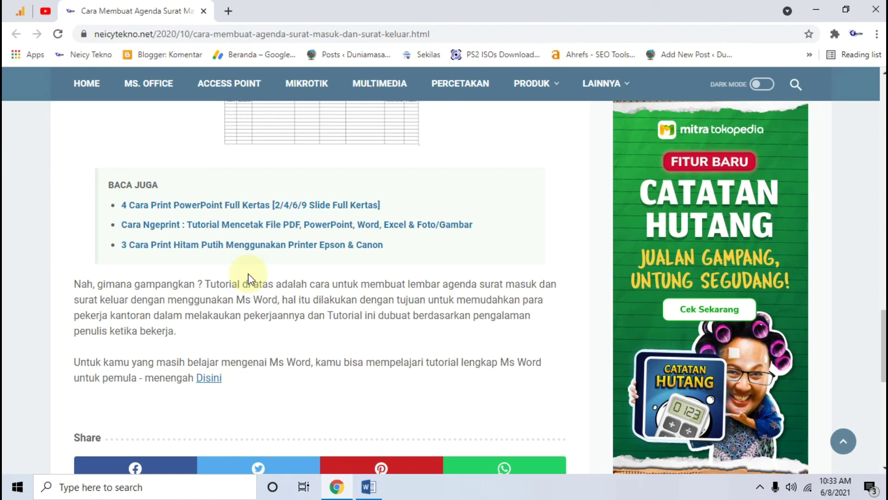
left_click(812, 4)
Minimise the Word document so only the Windows desktop shows
left_click(841, 4)
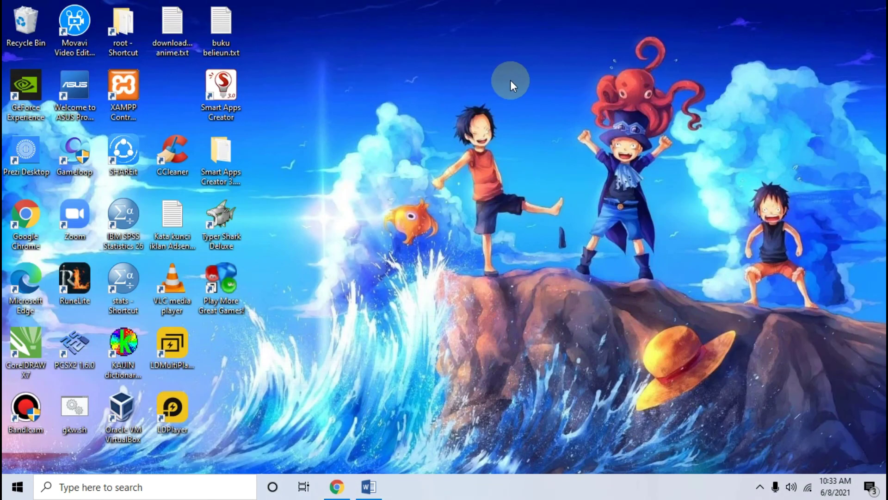